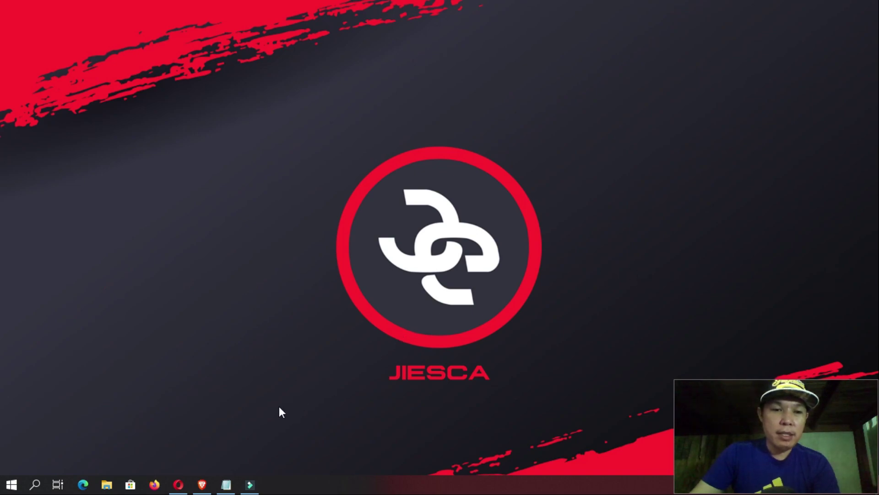
- Restore the Opera browser window showing the Google Forms home page
click(179, 484)
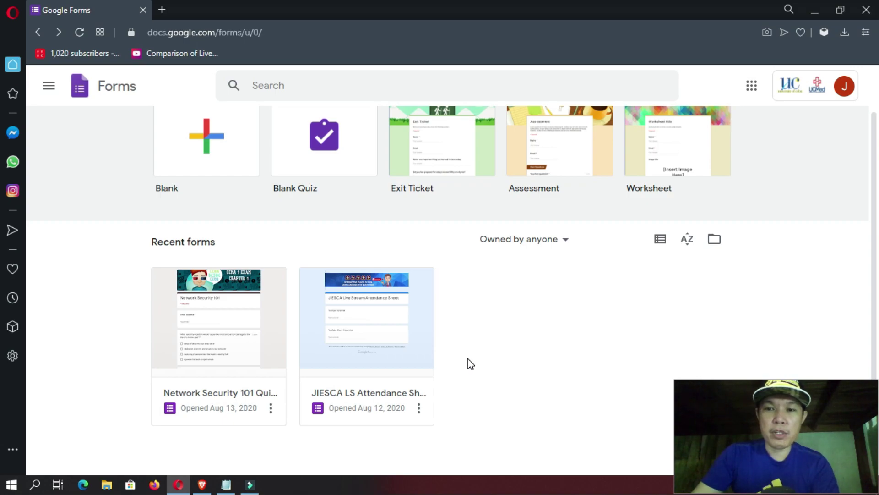
- Create a new form from the Blank card under 'Start a new form'
scroll(238, 229, up, 1)
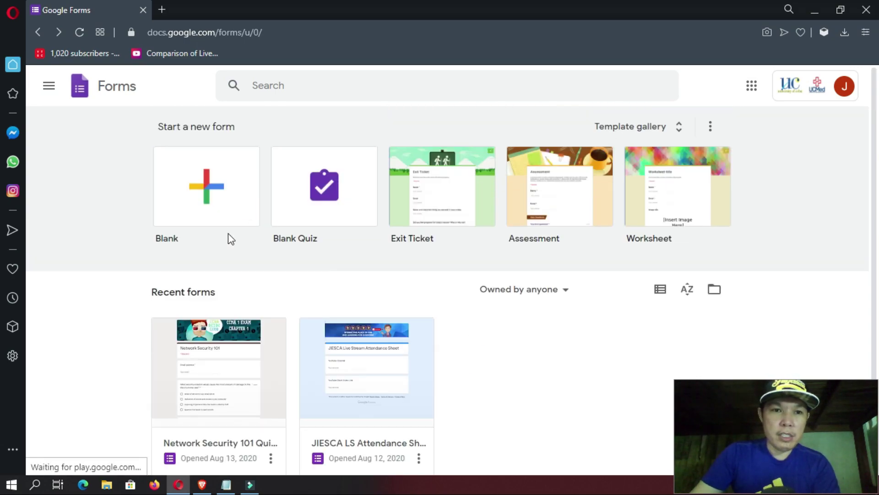
click(232, 215)
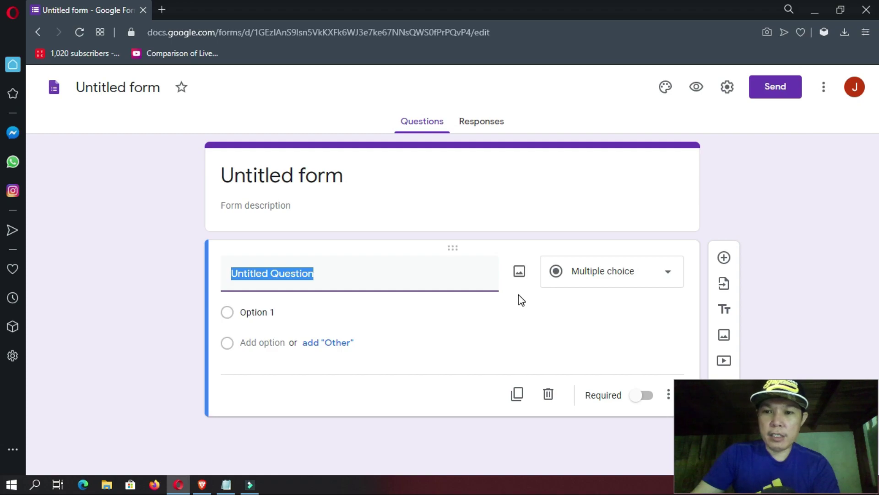
- Set the header to the Work and School desk-and-coffee-cup illustration and close Theme options
click(664, 95)
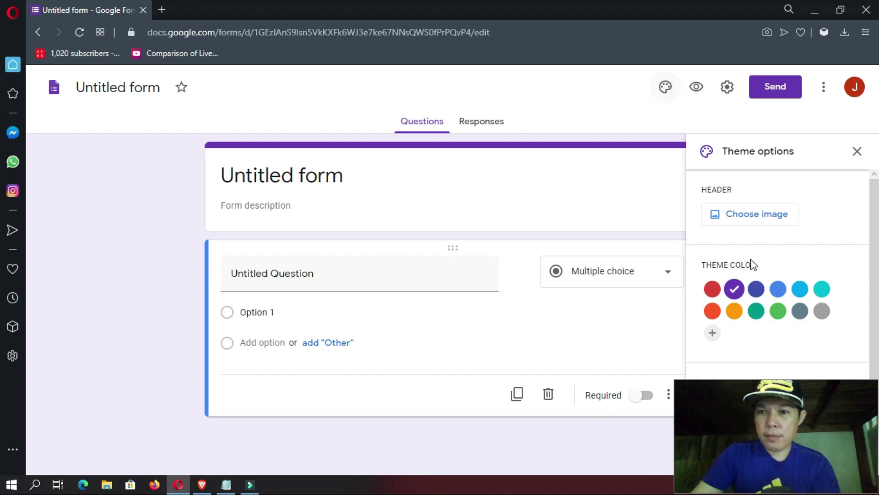
click(745, 222)
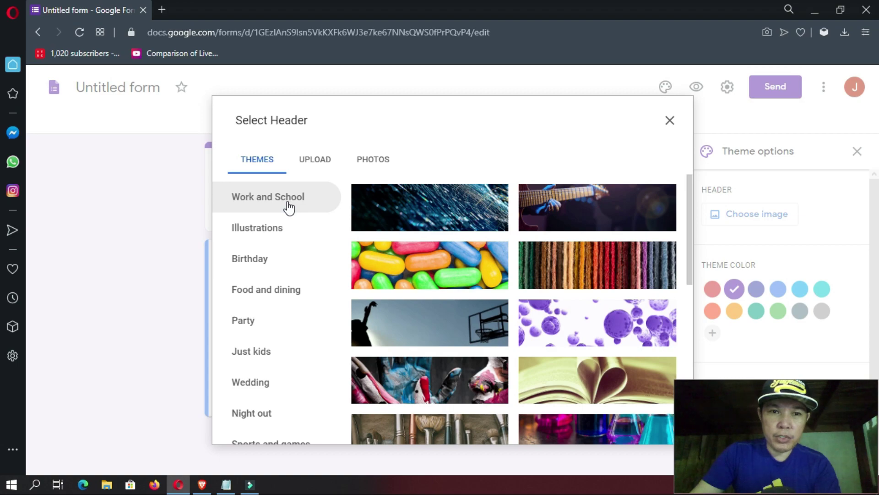
scroll(534, 341, down, 10)
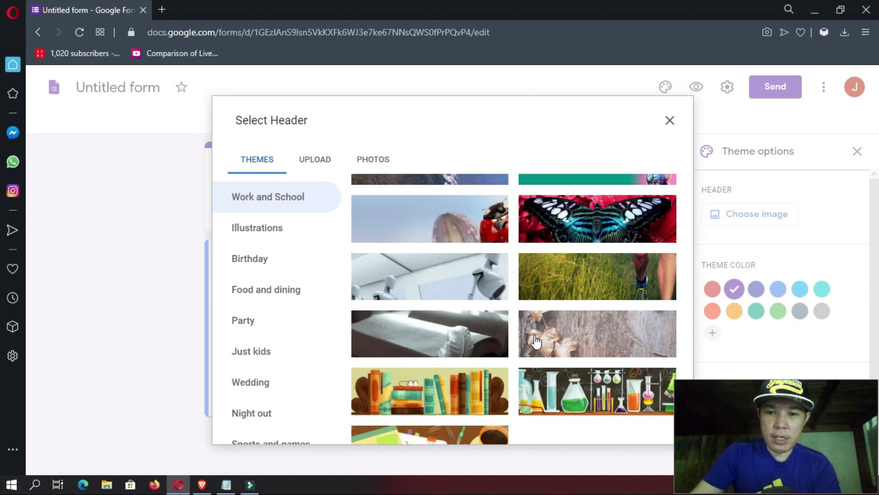
click(452, 434)
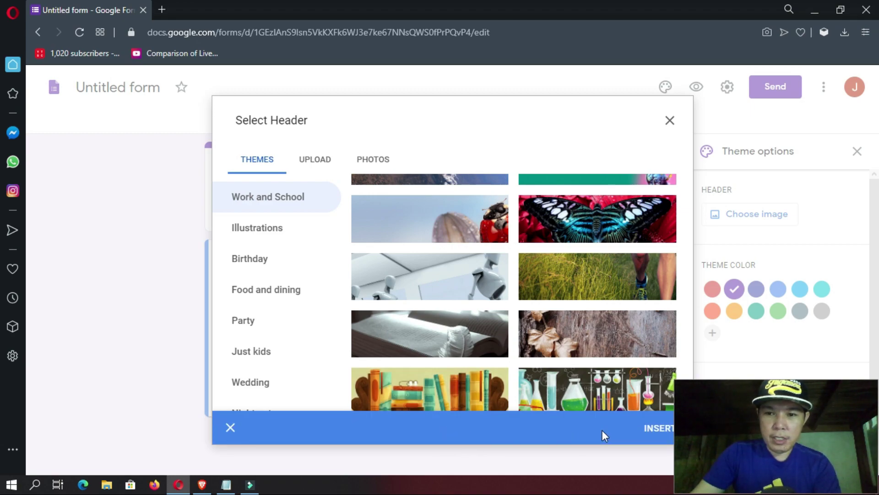
click(662, 430)
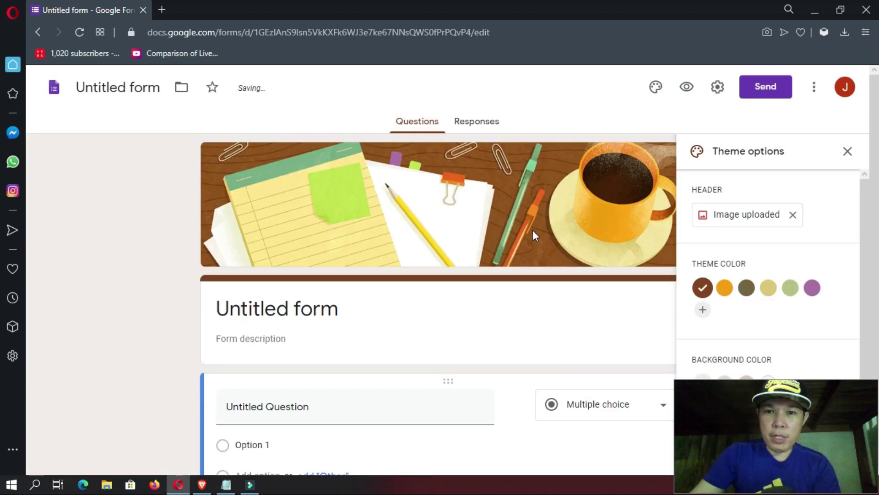
click(847, 151)
- Title the form 'Student Information Survey'
scroll(601, 293, down, 2)
scroll(601, 291, up, 3)
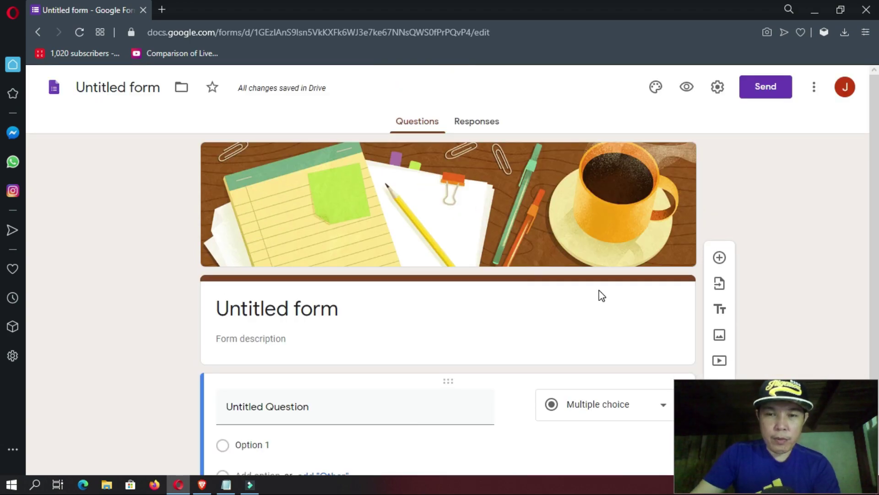
scroll(603, 296, down, 1)
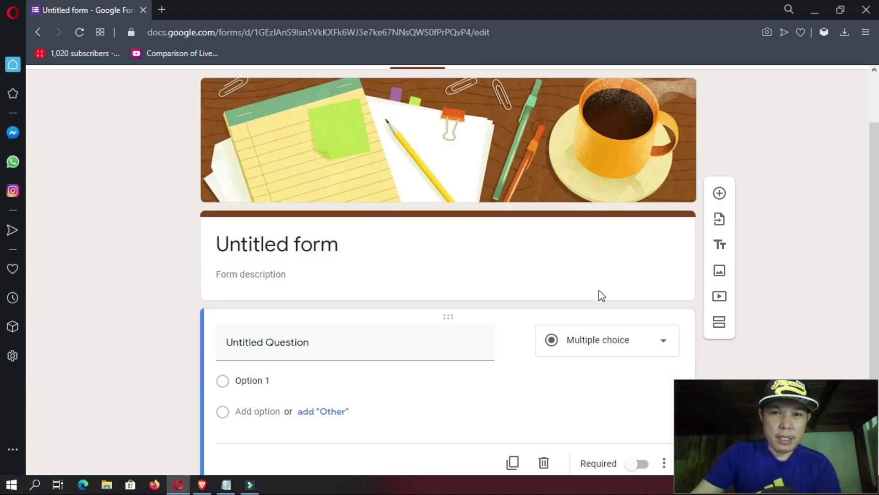
click(341, 244)
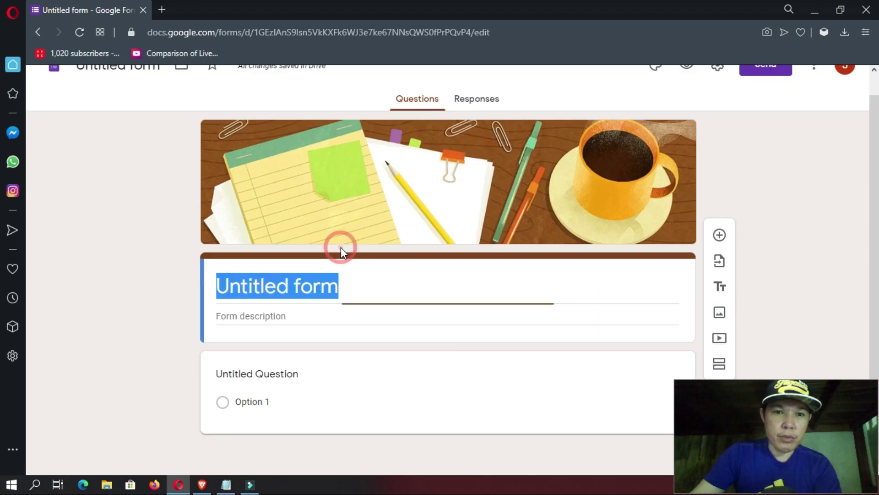
text(S)
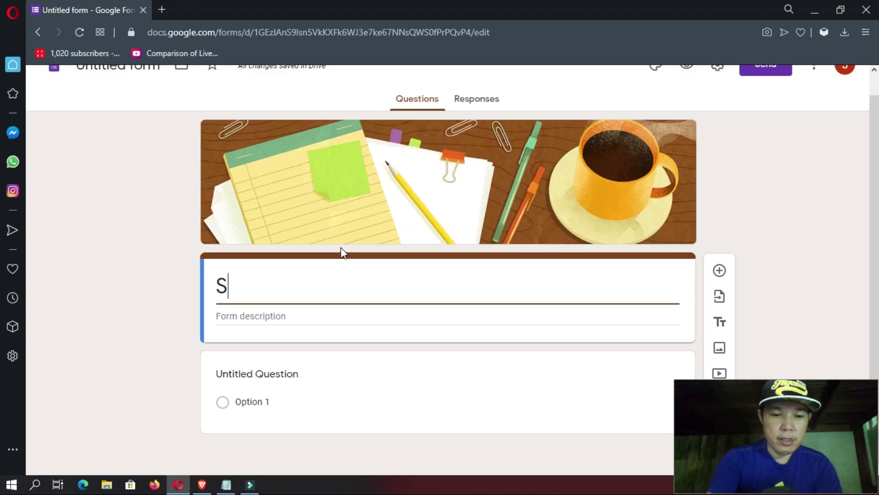
text(tudent Information)
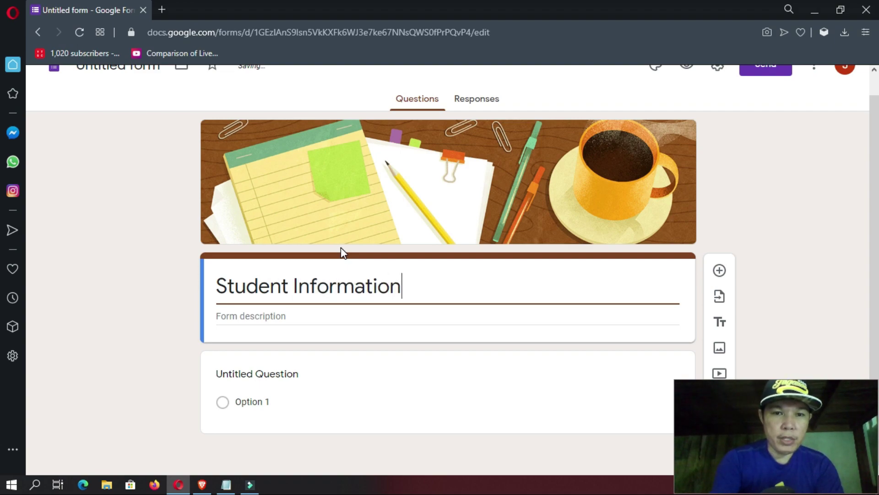
text( Sur)
text(ver)
text(y)
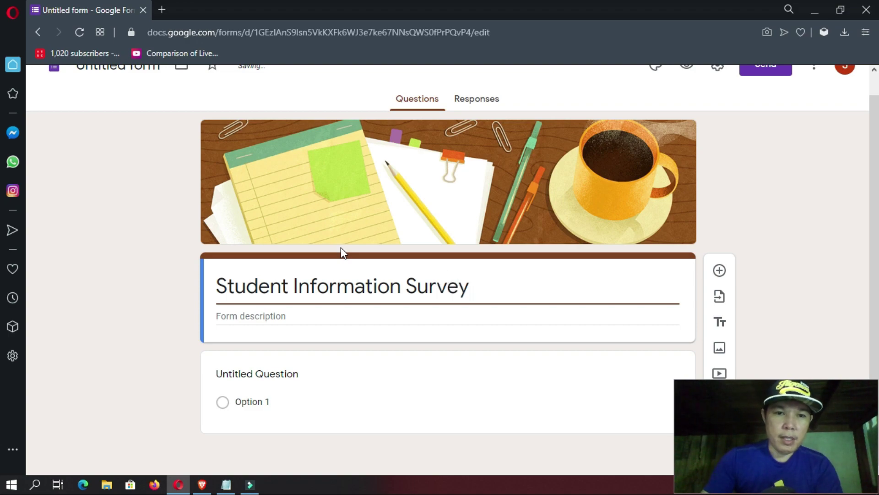
- Add the form description 'We want to know you more.'
click(321, 320)
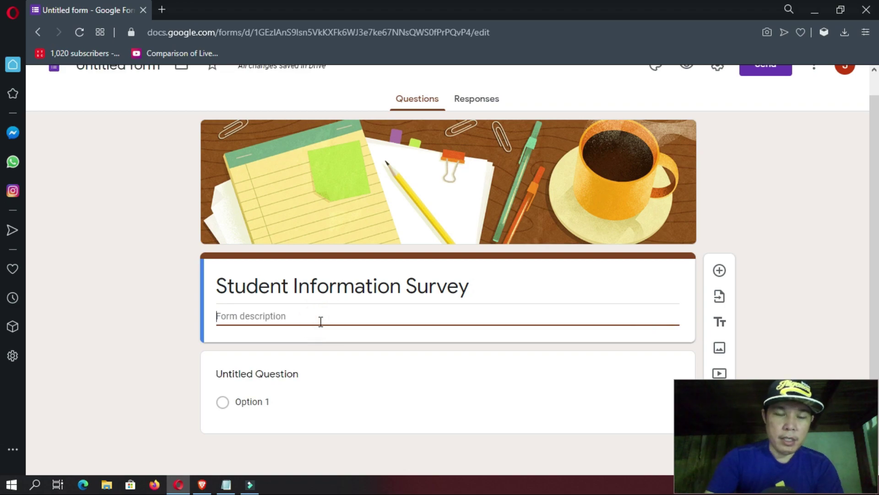
text(We want to know you more.)
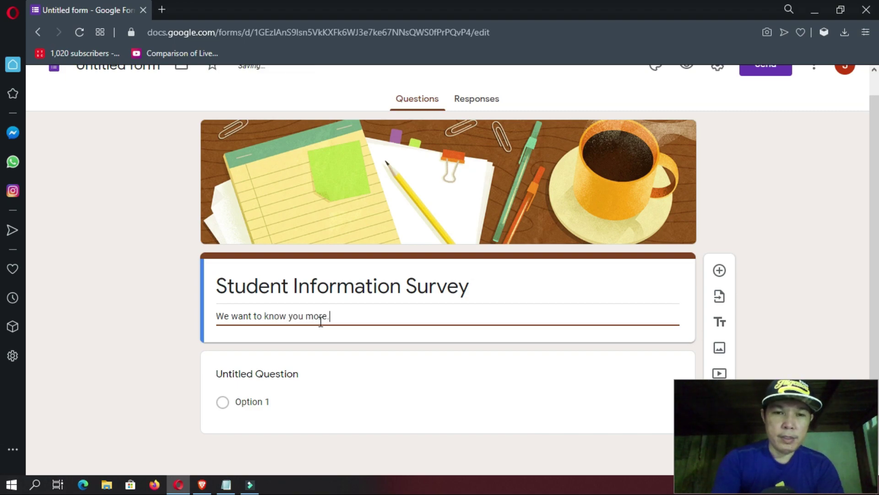
click(780, 269)
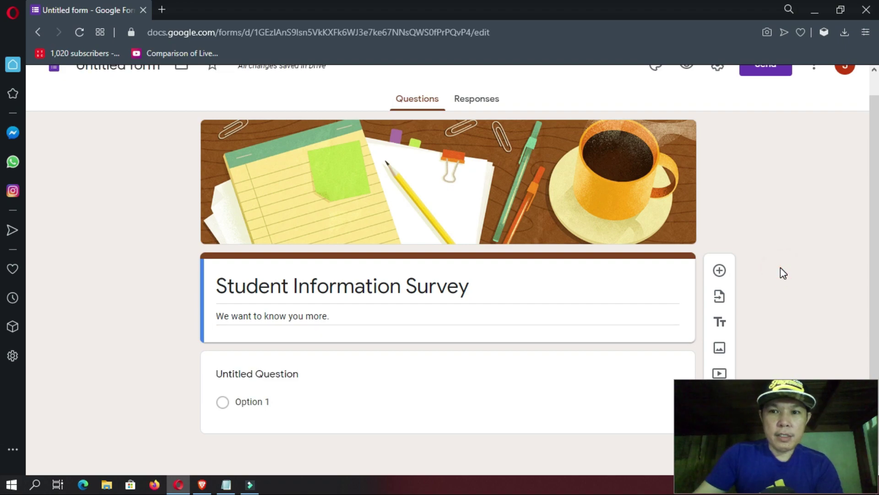
scroll(780, 267, up, 1)
scroll(780, 269, down, 1)
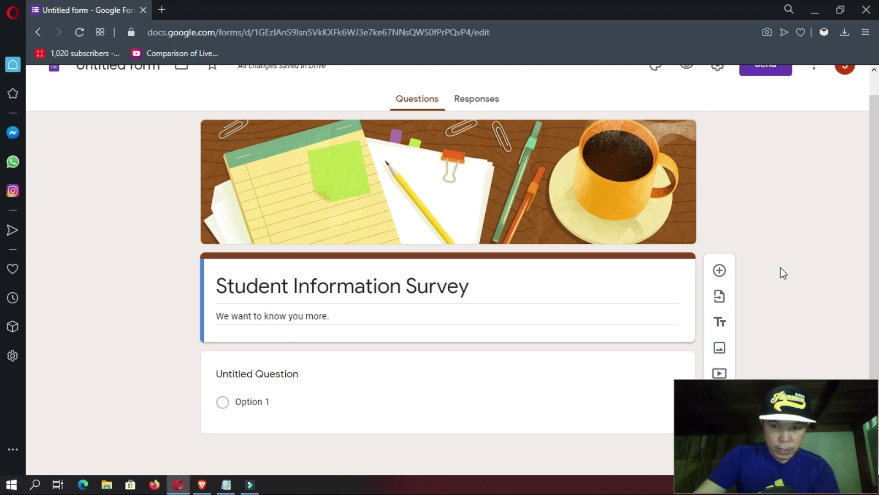
click(394, 379)
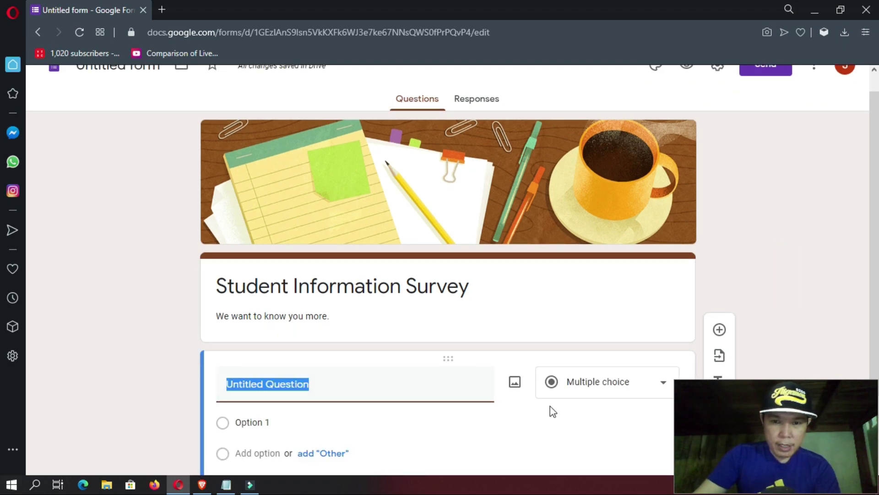
- Bring the Notepad list of survey field names to the front
scroll(552, 410, down, 4)
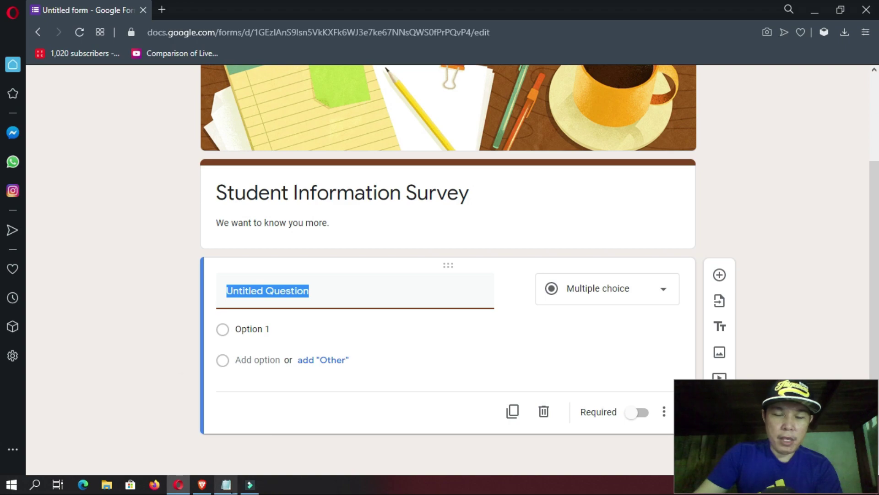
click(225, 485)
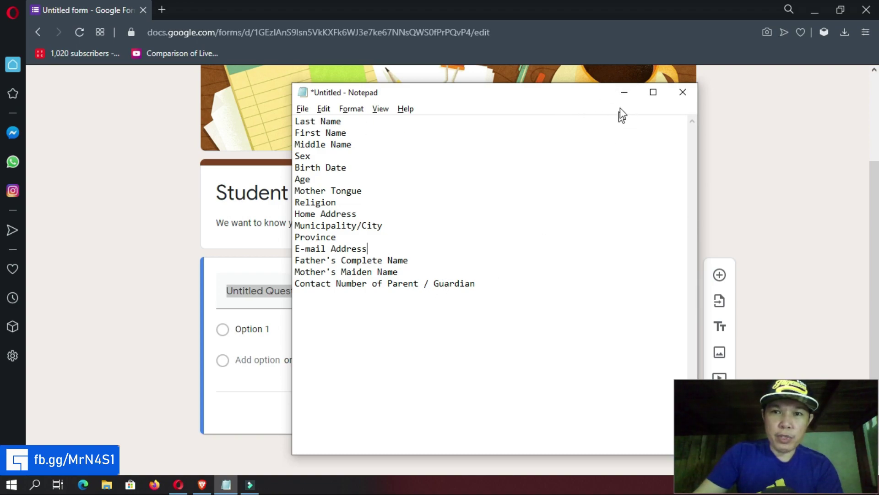
- Make the first question a required short-answer 'Last Name' and add another question below
click(624, 95)
text(La)
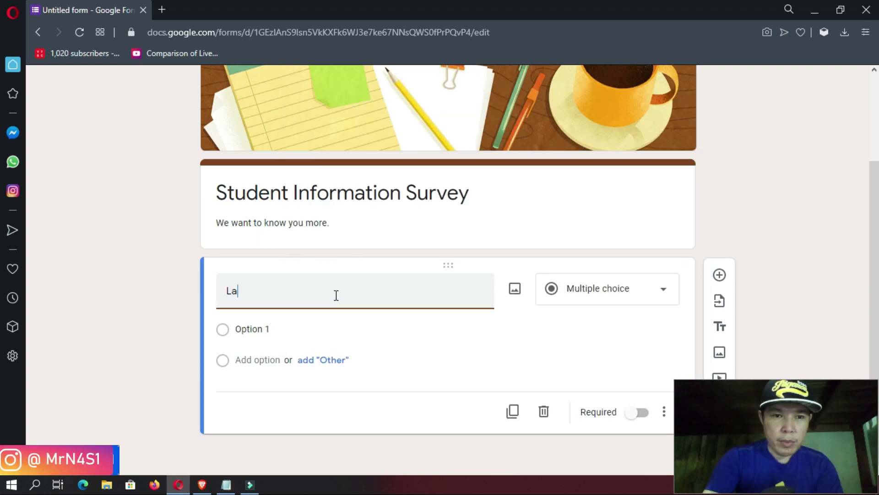
text(st Name)
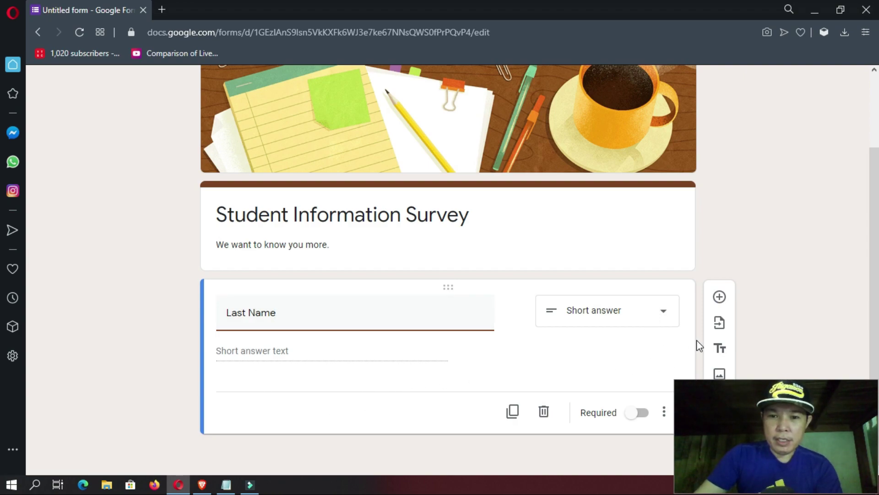
click(640, 413)
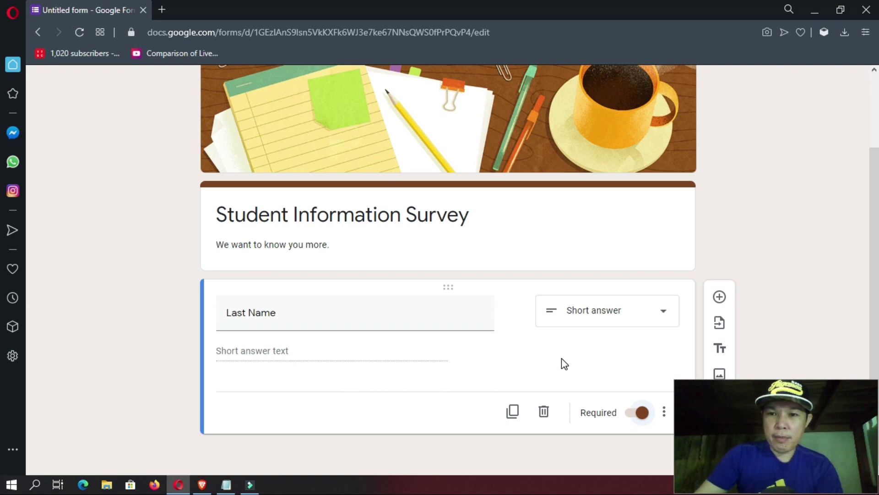
click(720, 298)
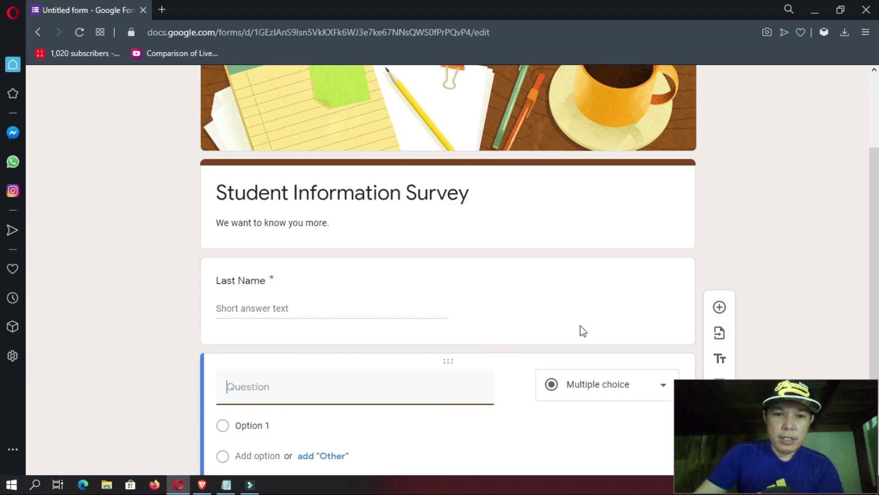
- Make the new question a required short-answer 'First Name' and add another question
text(F)
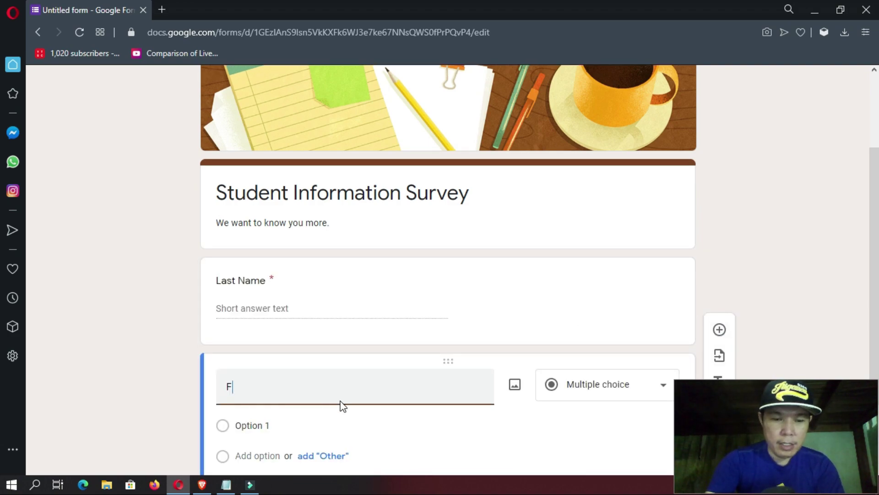
text(irst Name)
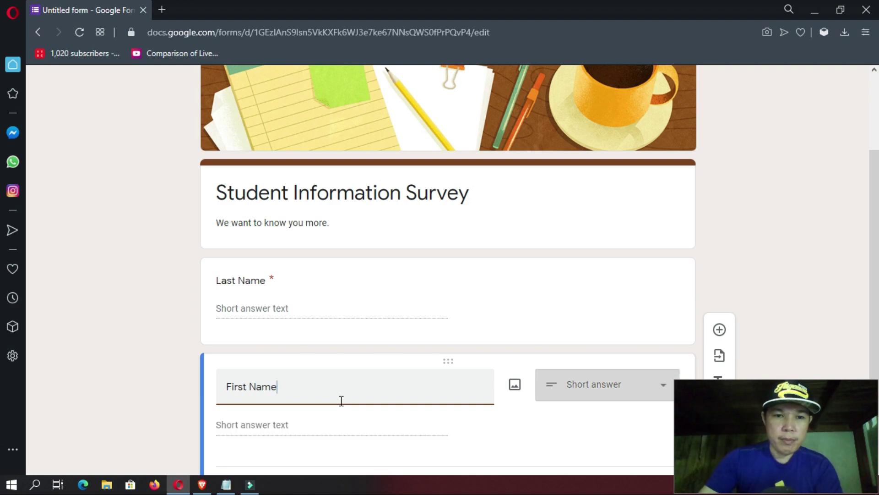
scroll(649, 392, down, 2)
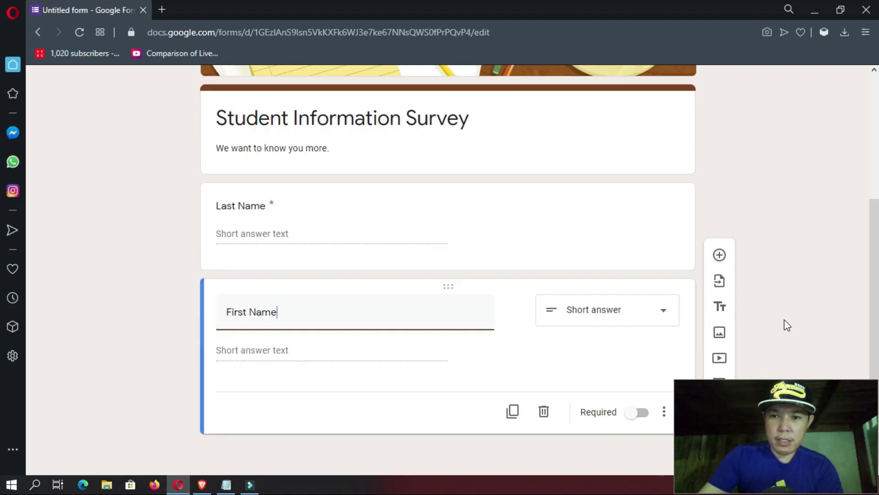
click(640, 413)
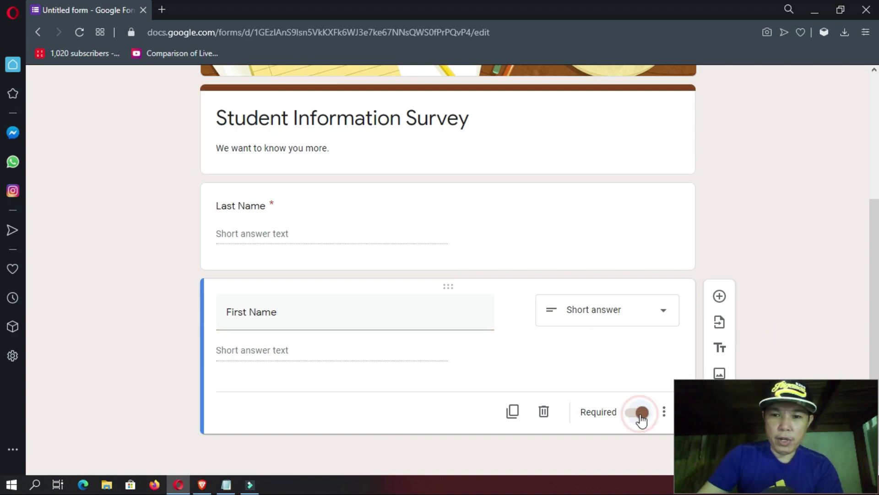
click(720, 298)
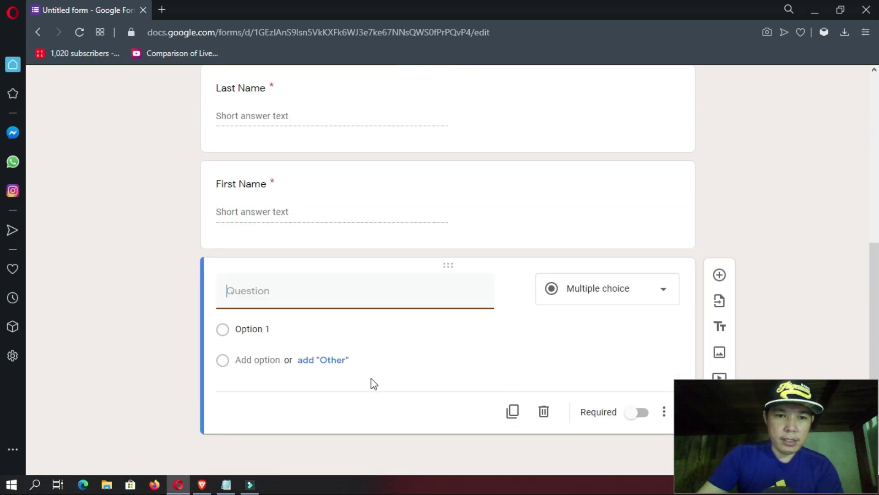
- Create a required short-answer 'Middle Name' question with a blank question below it
text(Middl)
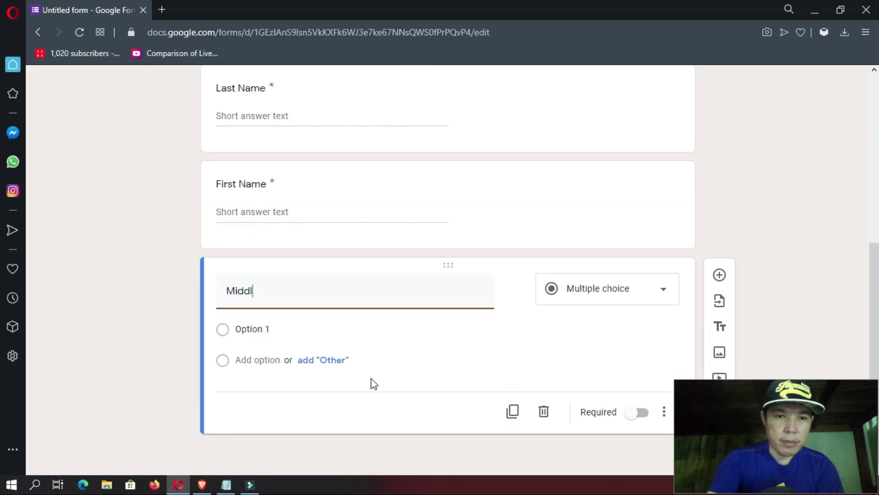
text(e Name)
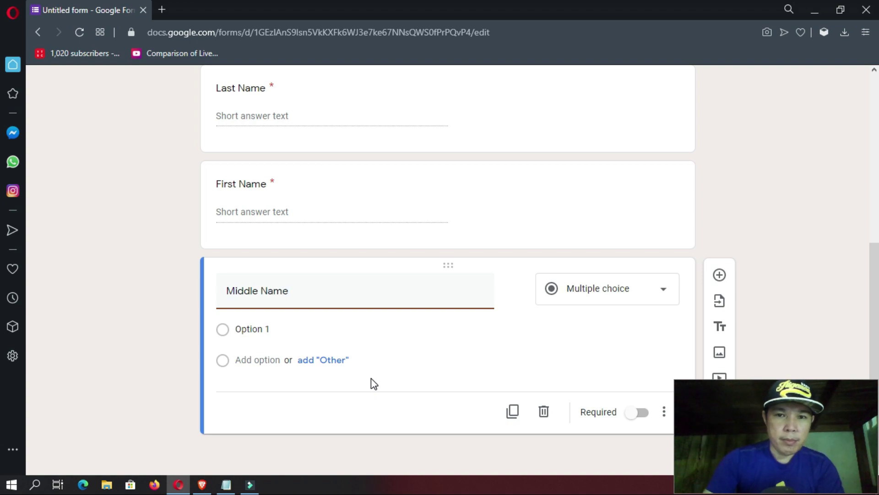
click(641, 414)
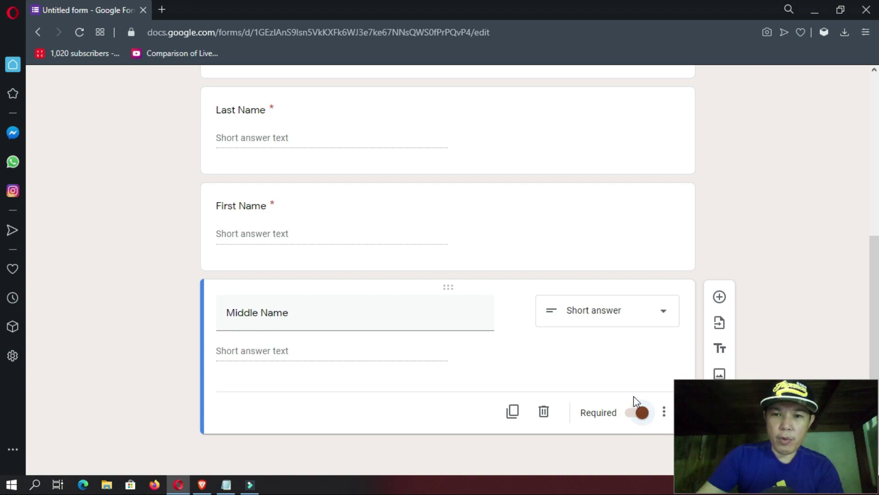
click(719, 298)
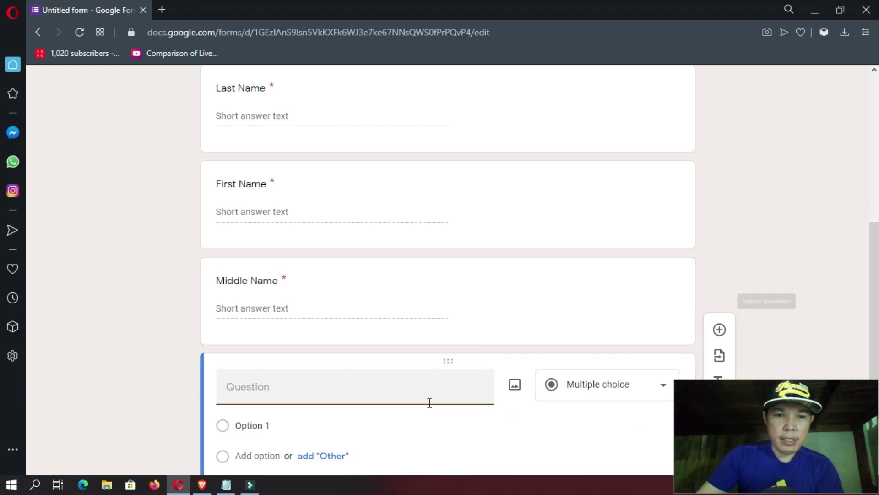
- Title the new question 'Sex' with choices Male and Female, and make it required
text(Sex)
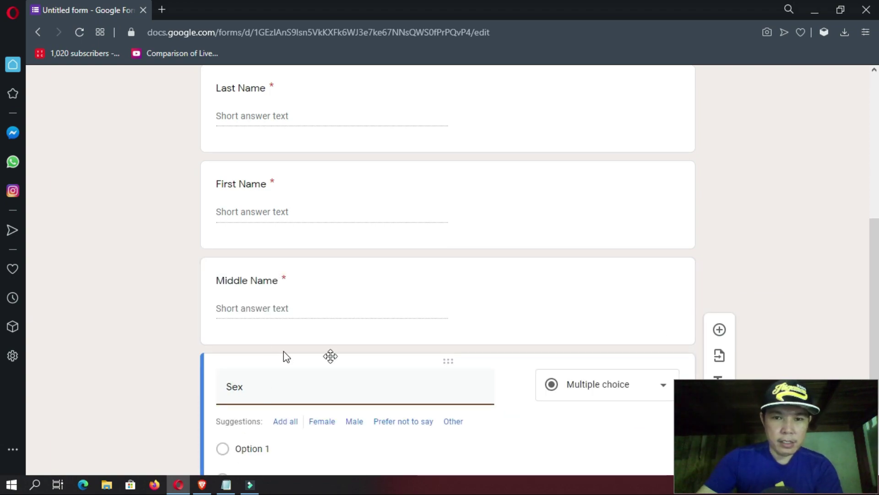
scroll(283, 355, down, 3)
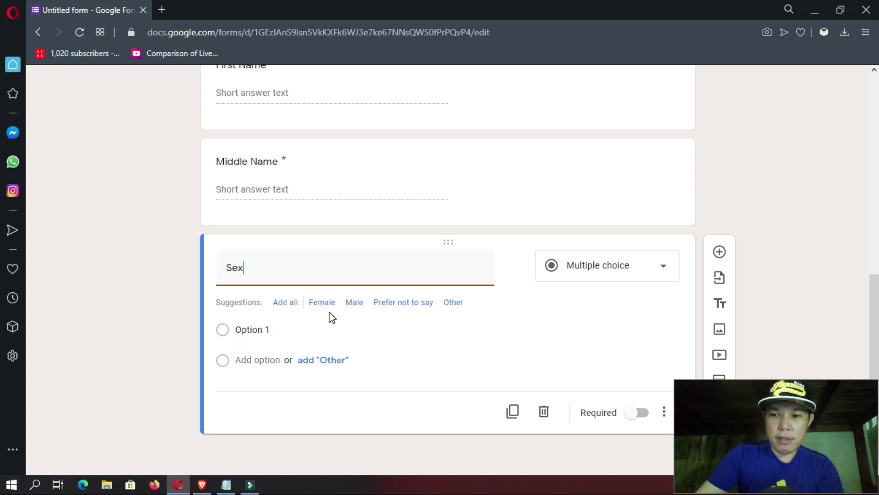
click(356, 306)
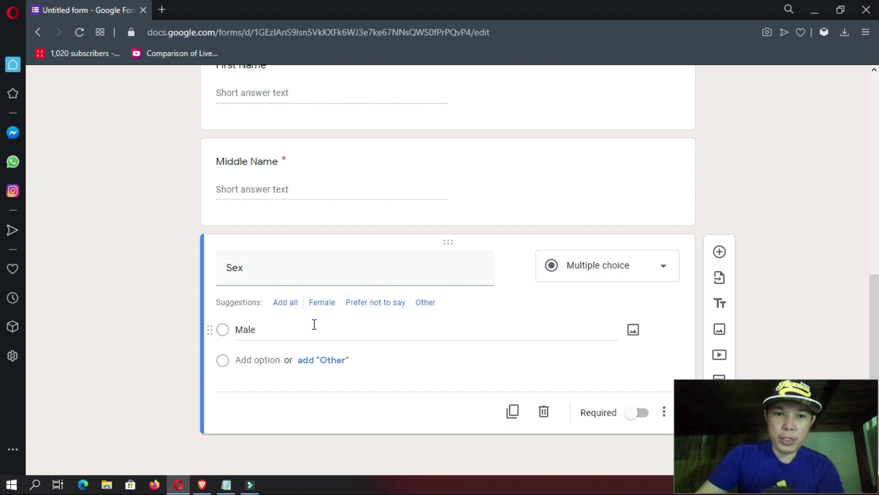
click(323, 304)
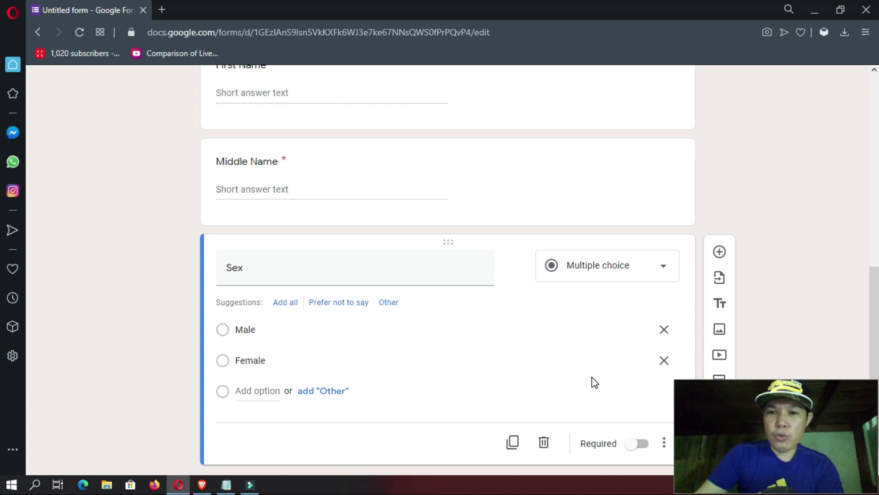
click(641, 443)
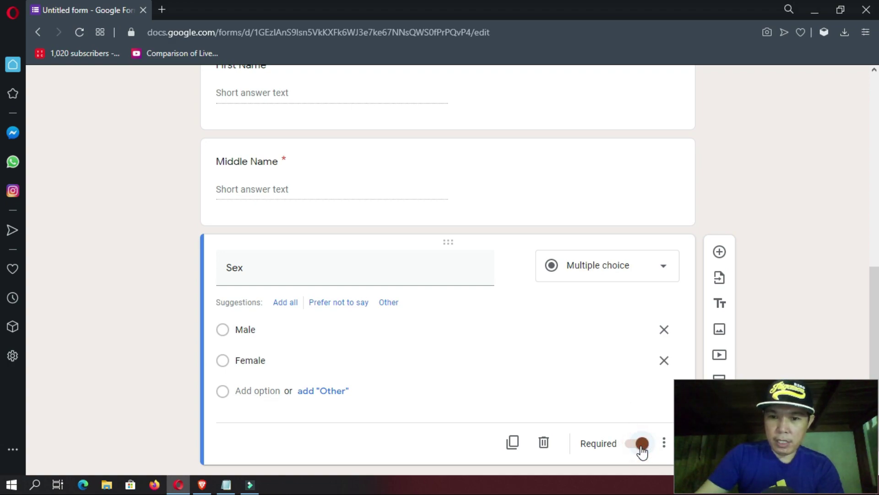
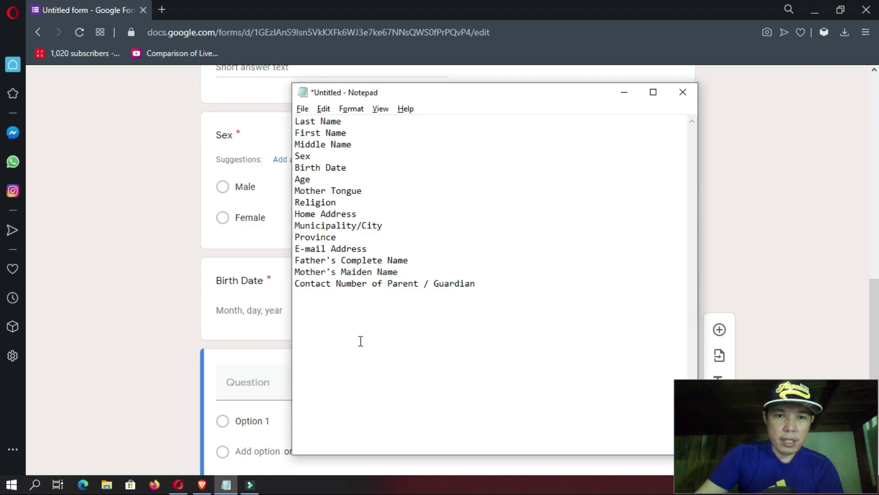
- Switch from the Notepad field list back to the form editor
key(alt+Tab)
- Title the new question Age, validate answers as Number > Whole number, and make it required
click(300, 381)
text(Age)
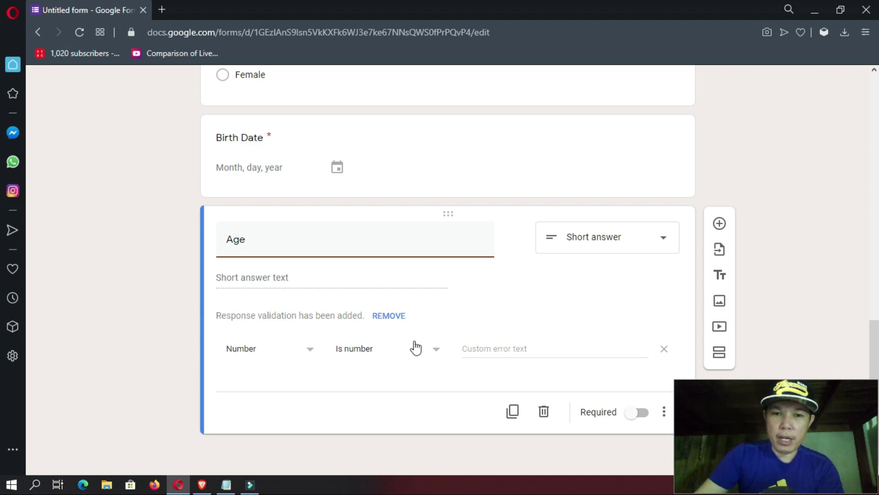
click(429, 350)
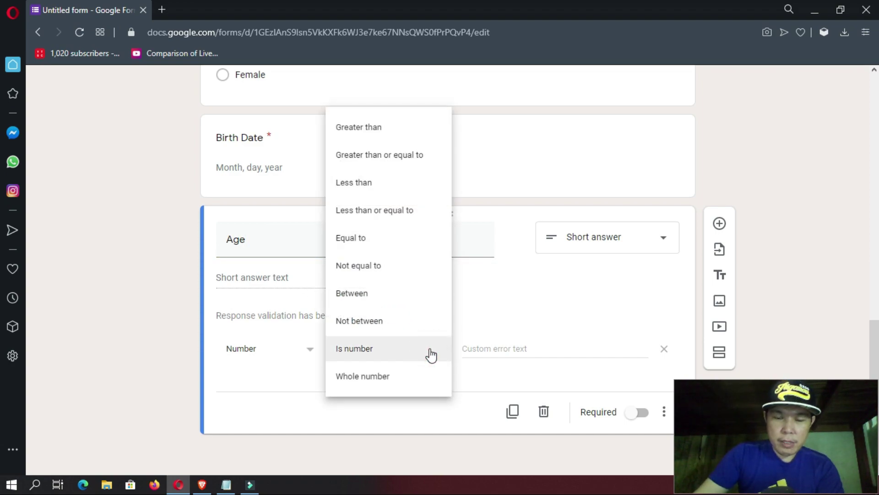
click(382, 377)
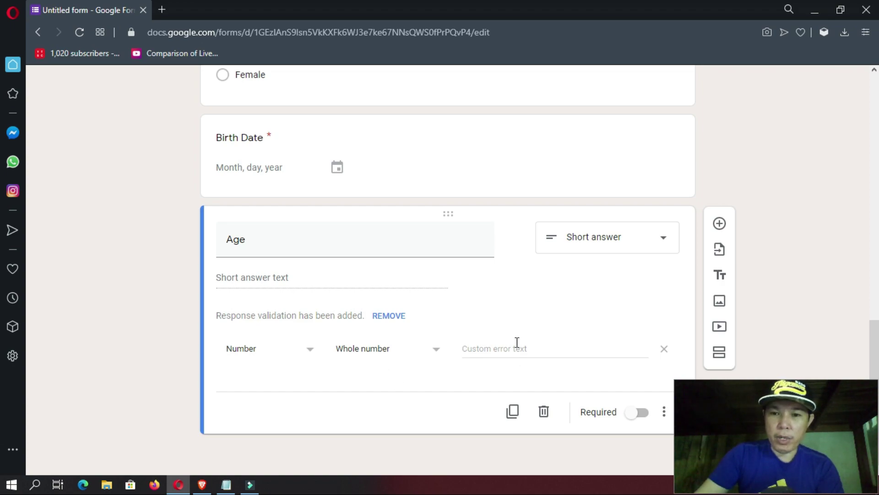
click(640, 413)
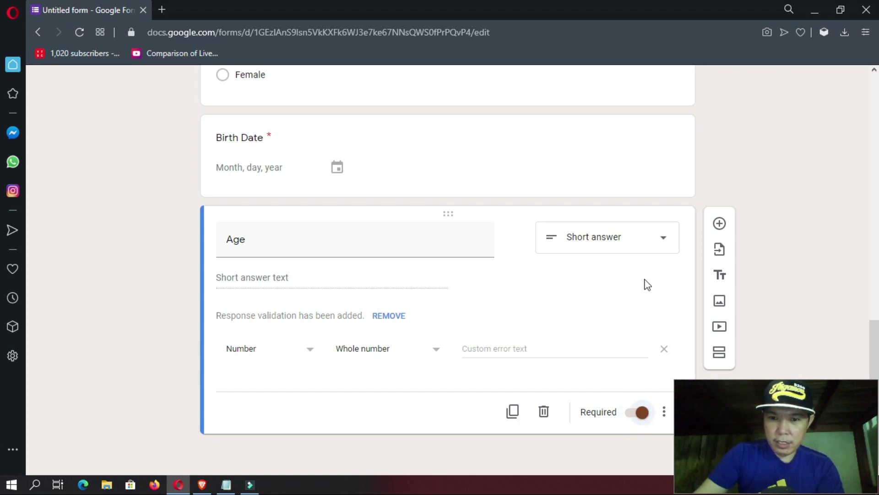
click(719, 224)
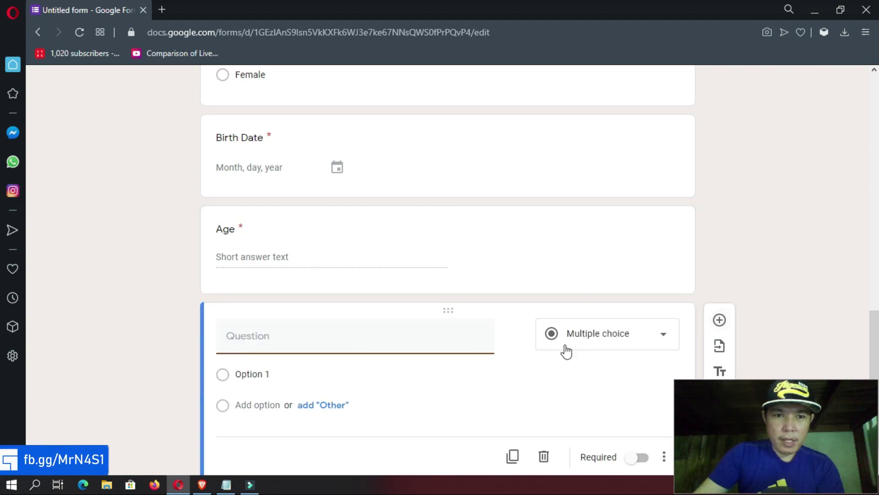
- Add a required short-answer question titled Mother Tongue
key(alt+Tab)
key(alt+Tab)
text(Mother )
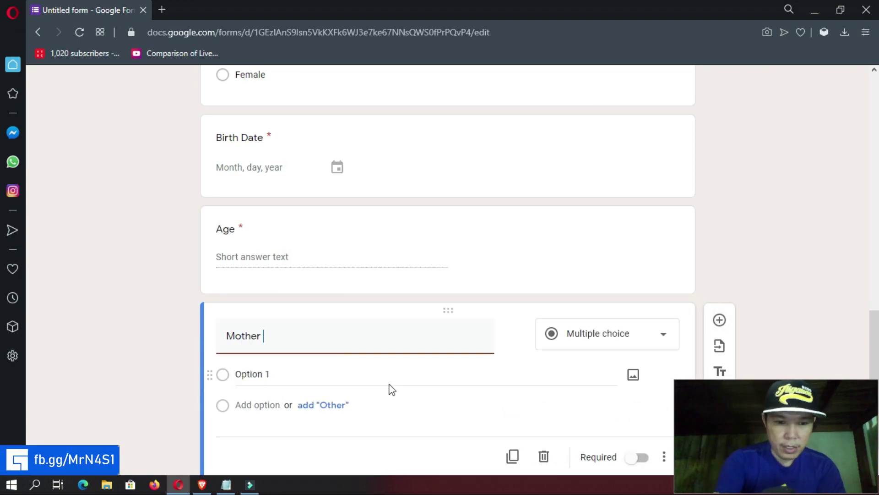
text(Tongue)
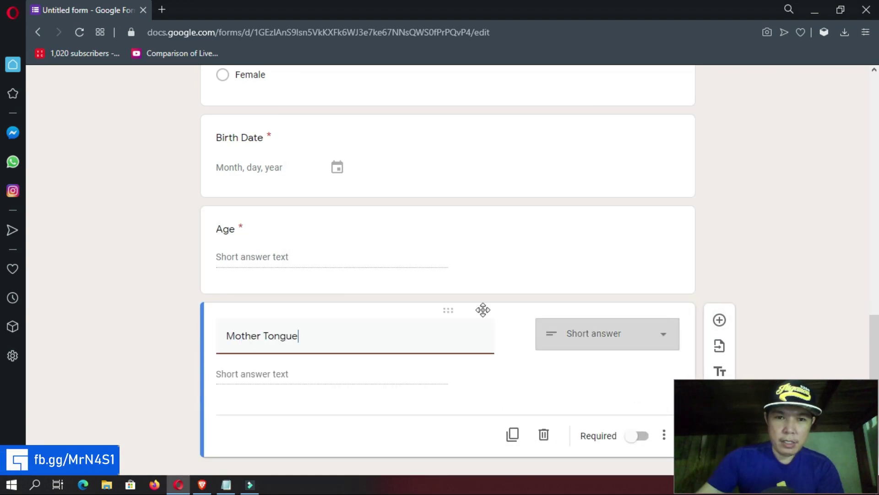
click(639, 414)
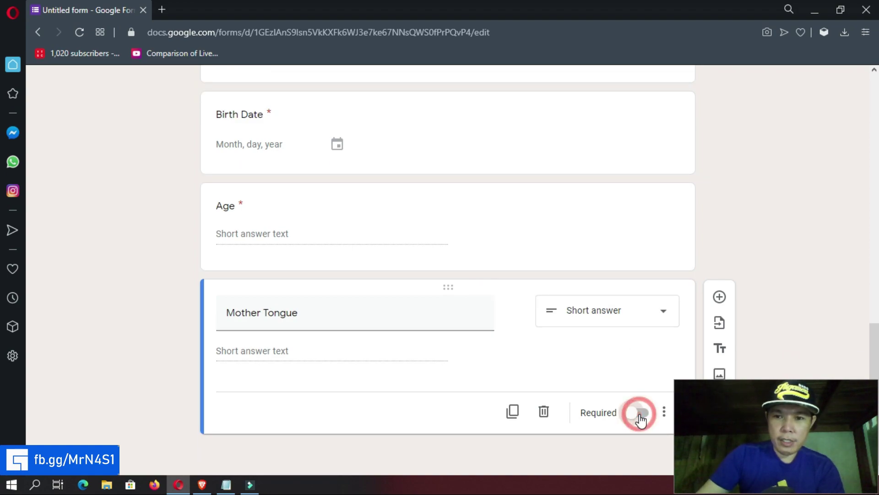
click(720, 298)
- Add a required short-answer question titled Religion, followed by a new blank question
text(Religion)
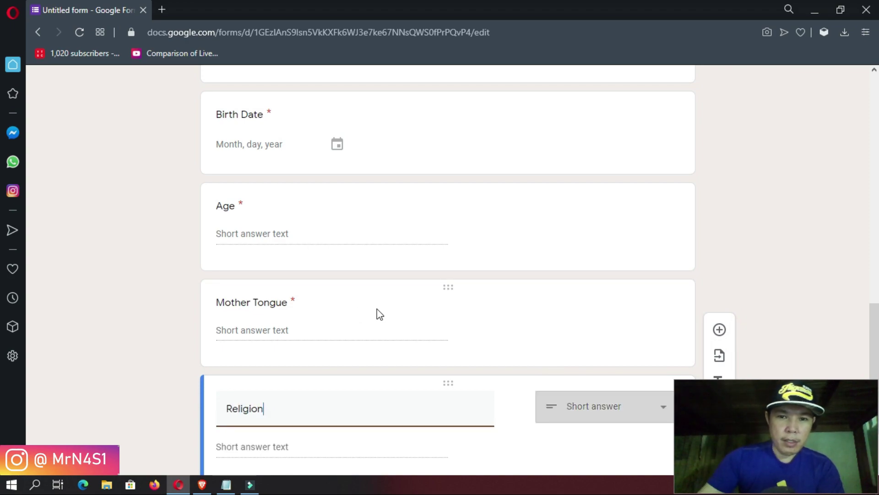
scroll(458, 321, down, 2)
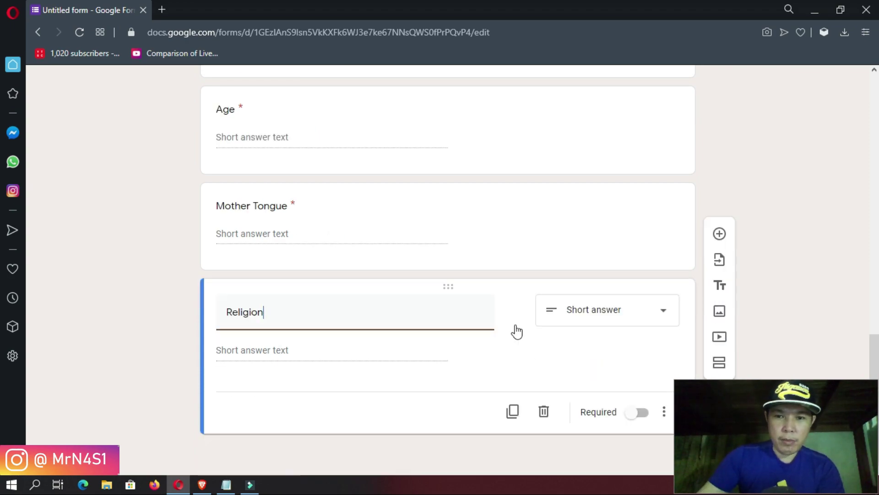
click(629, 419)
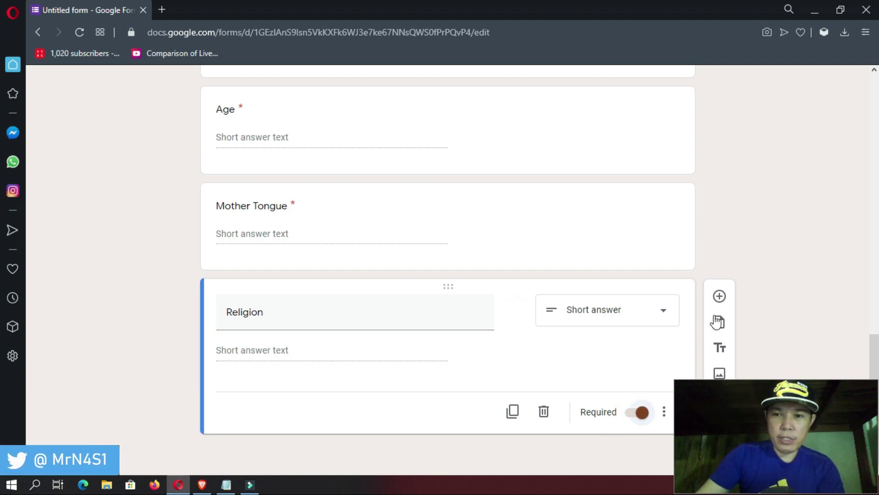
click(719, 297)
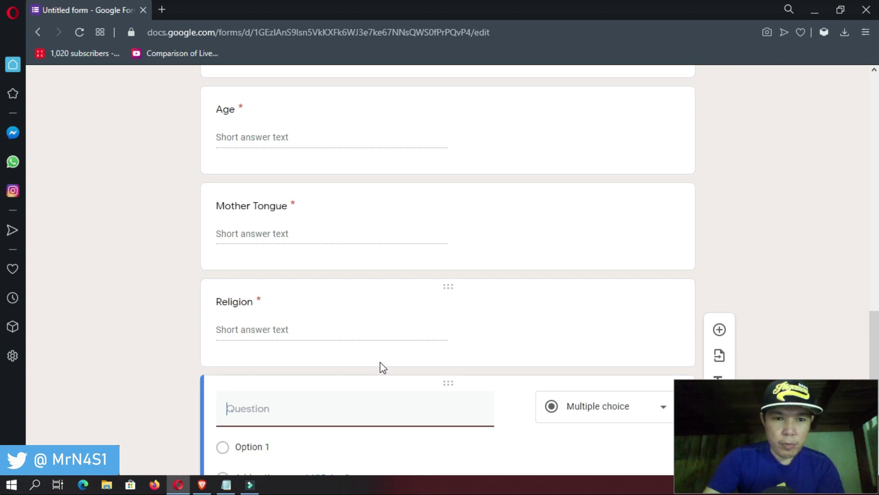
- Add a required Home Address short-answer question
text(Home)
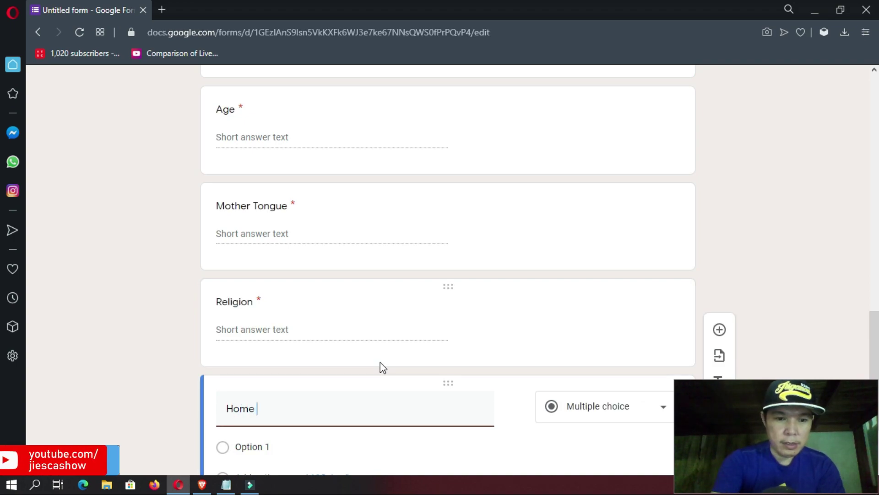
text( Address)
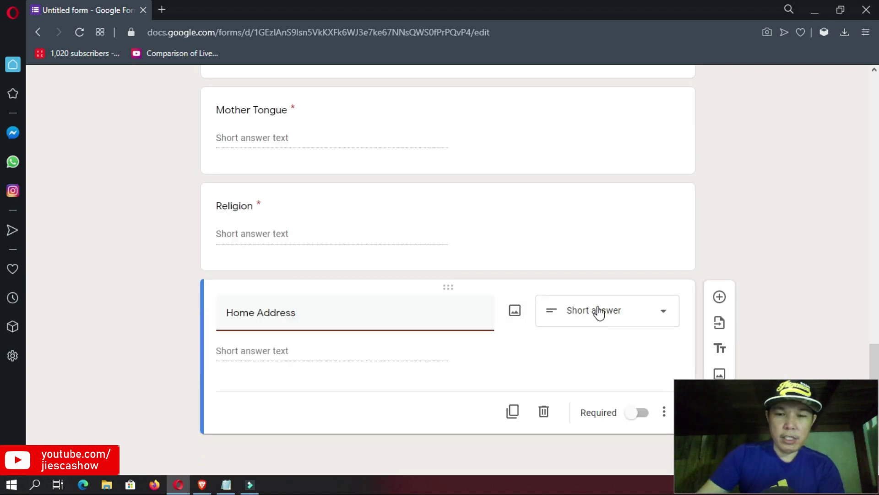
click(640, 413)
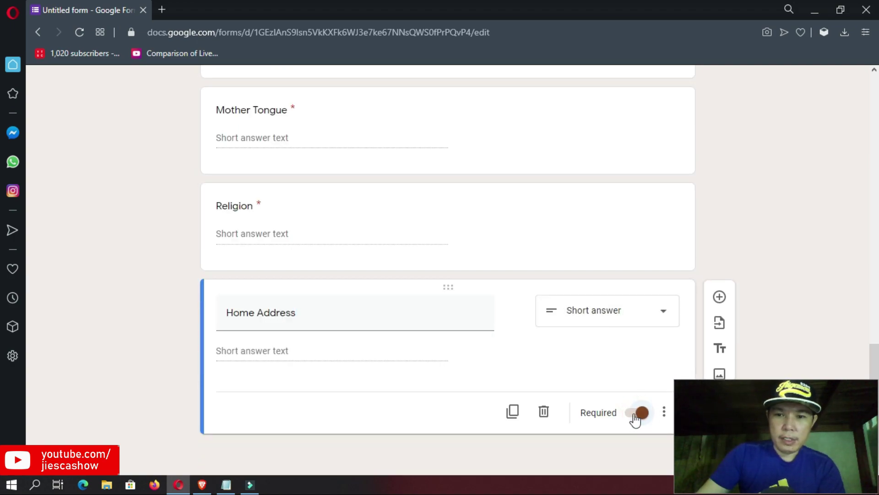
click(719, 298)
- Add a required Municipality / City question, correcting the mistyped title
text(Minu)
key(BackSpace)
key(BackSpace)
key(BackSpace)
text(unicipality / City)
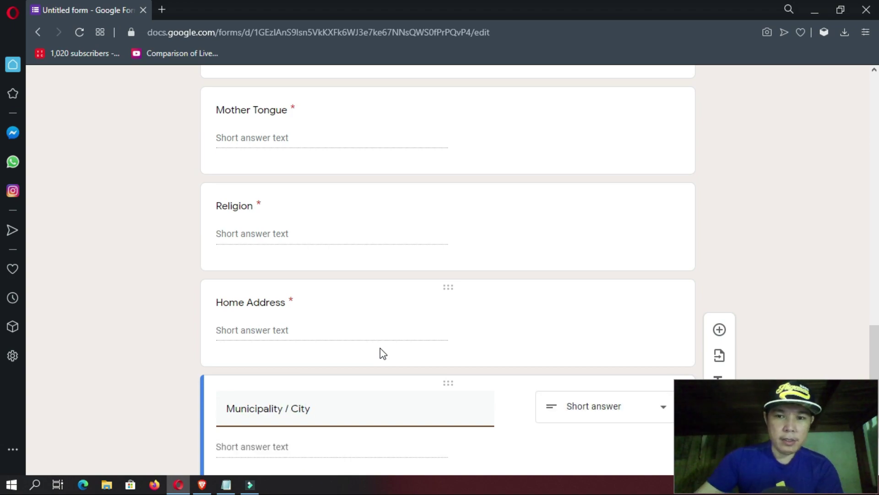
scroll(458, 362, down, 2)
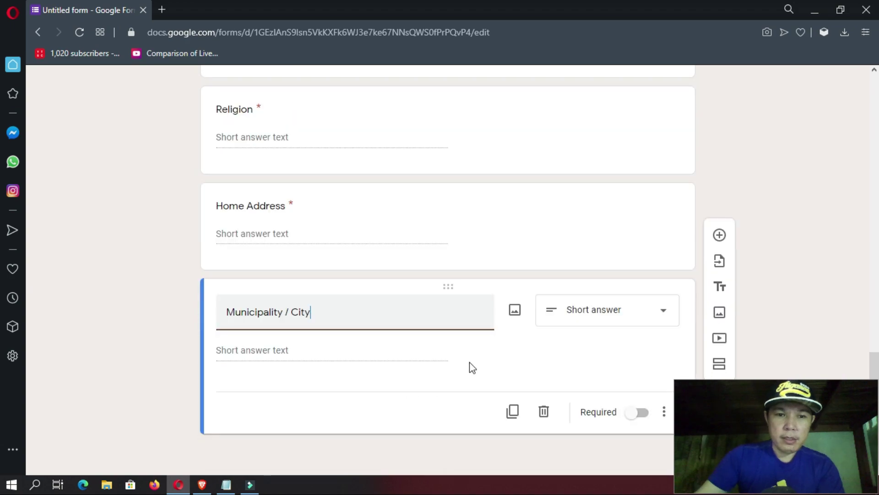
click(640, 414)
click(719, 296)
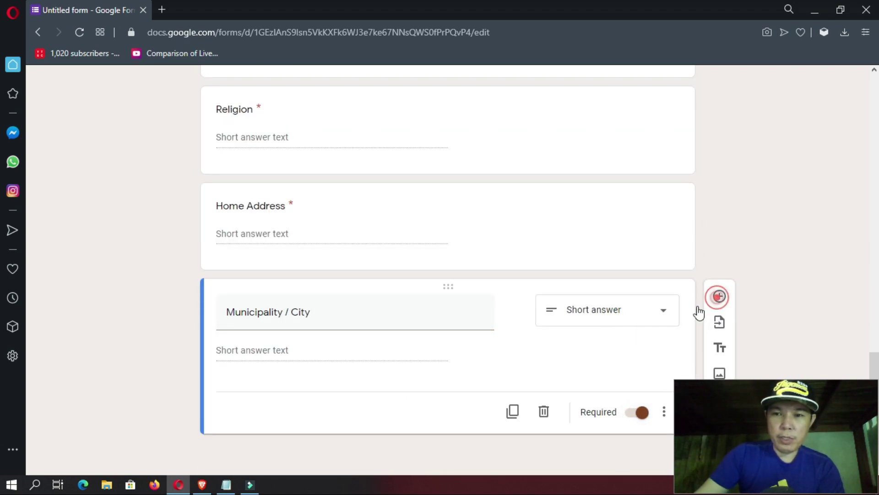
- Add a required Province question, followed by a new blank question
text(Pro)
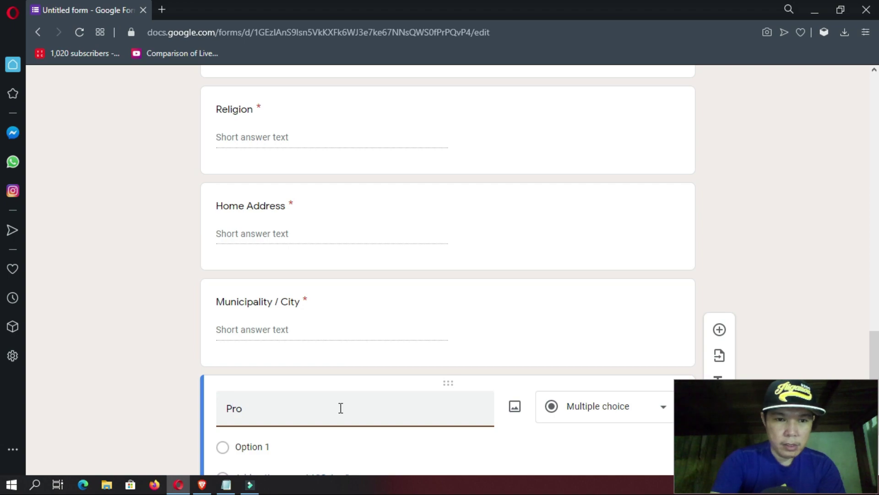
text(vince)
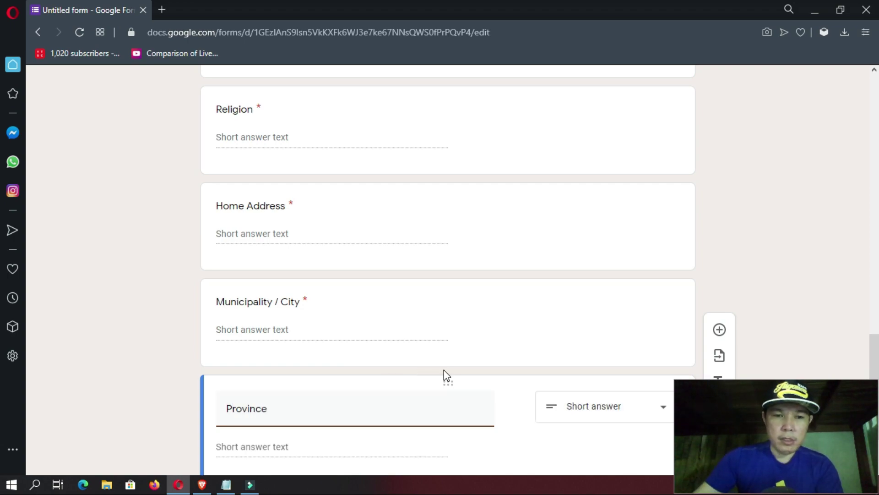
scroll(444, 372, down, 2)
click(636, 413)
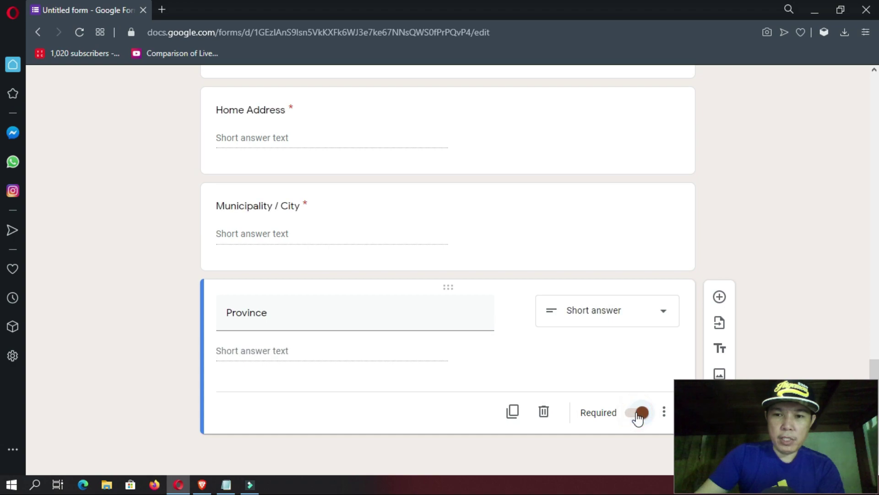
click(720, 297)
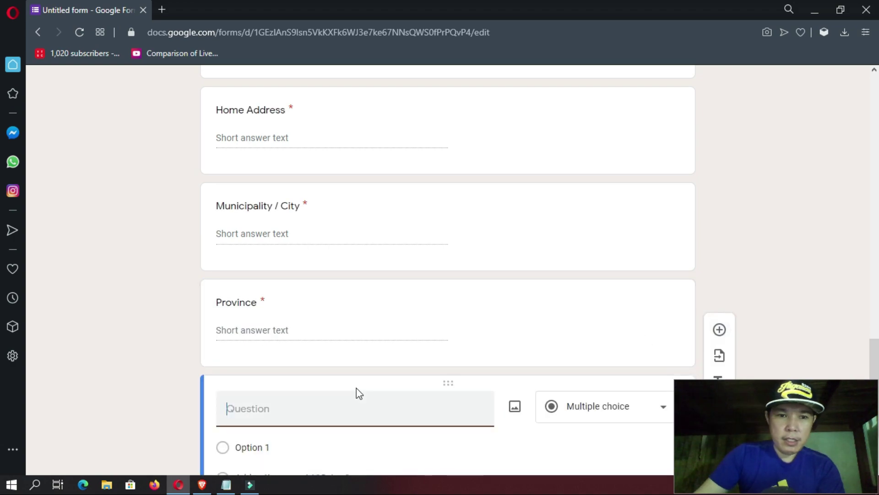
- Add a required E-mail Address short-answer question
text(Em)
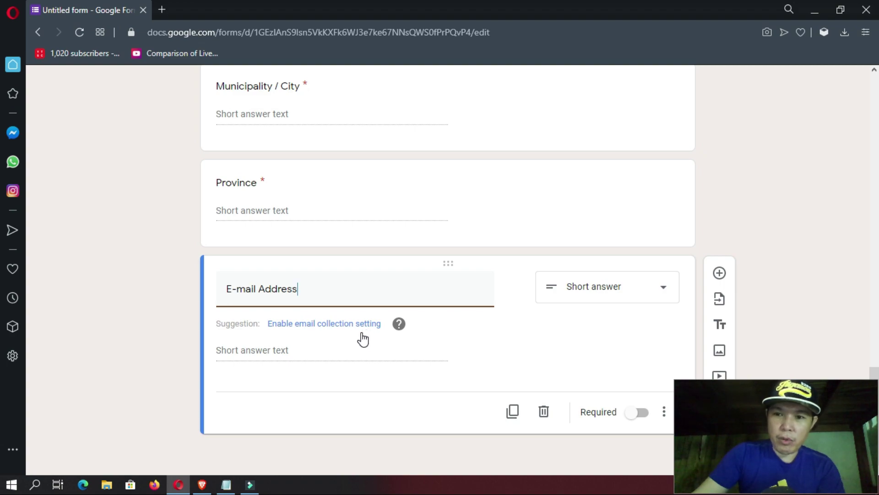
mouse_move(398, 326)
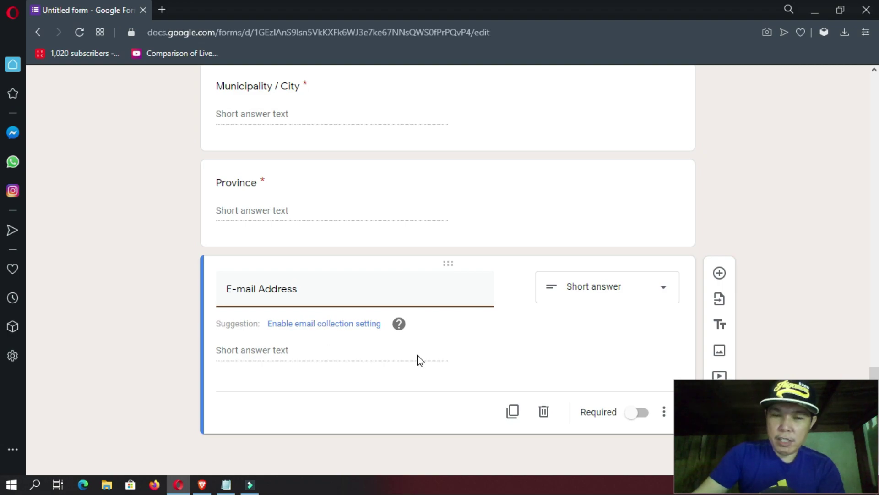
click(639, 416)
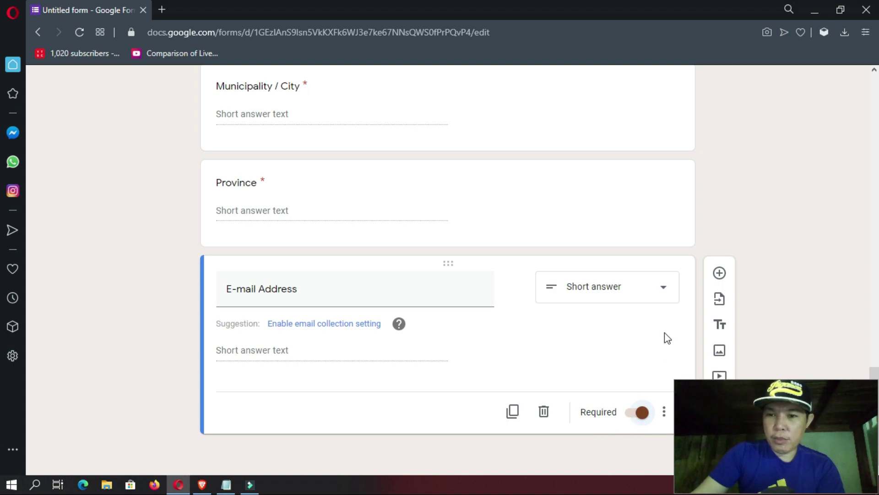
click(720, 274)
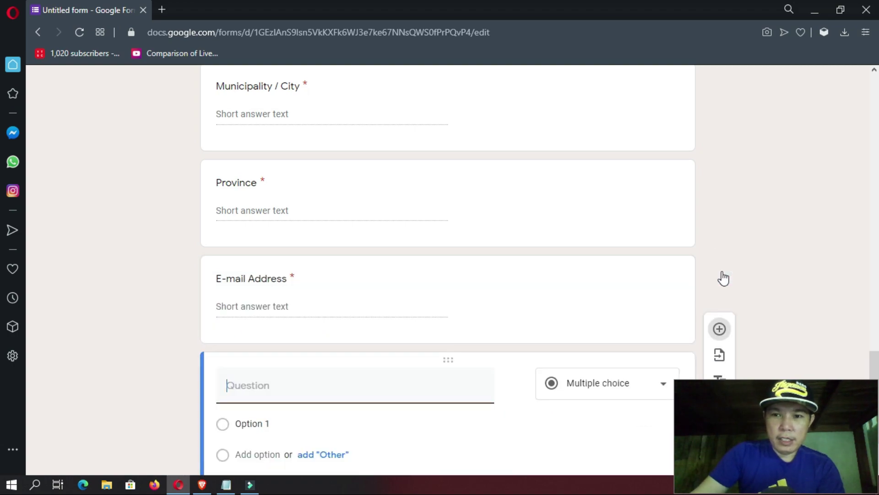
- Add a required Father's Complete Name question, followed by a new blank question
text(Fathe)
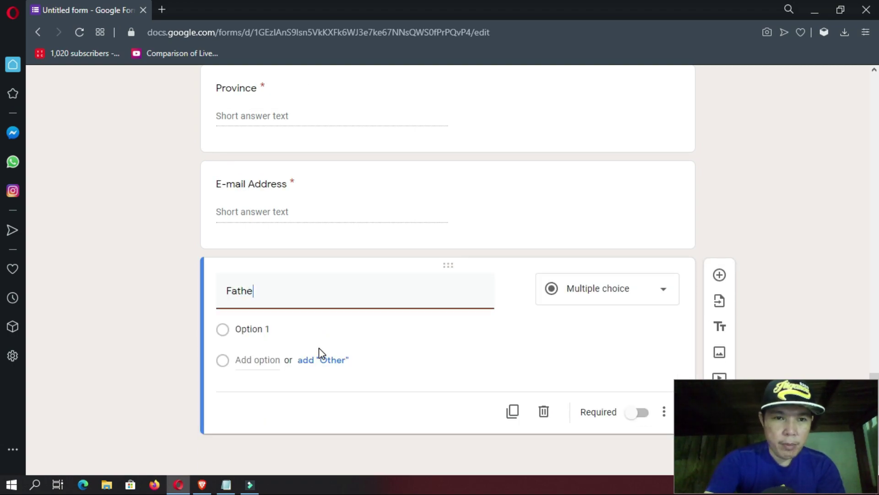
text(r's Complete Name)
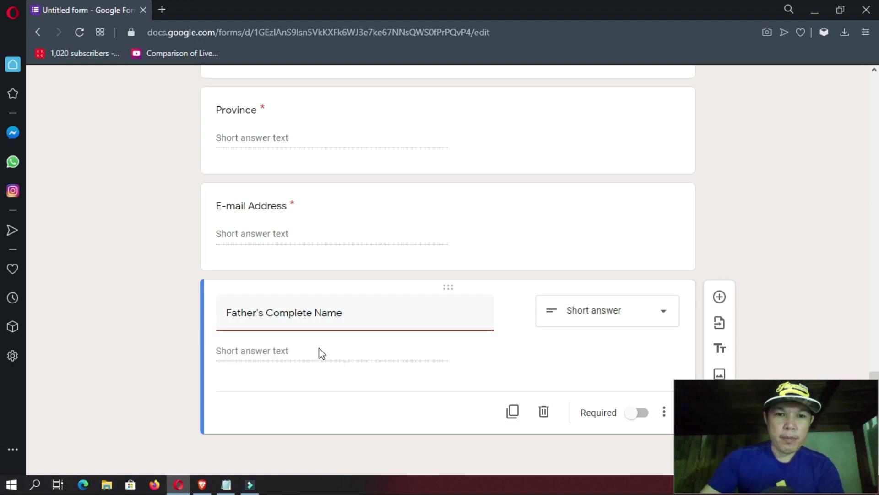
click(637, 413)
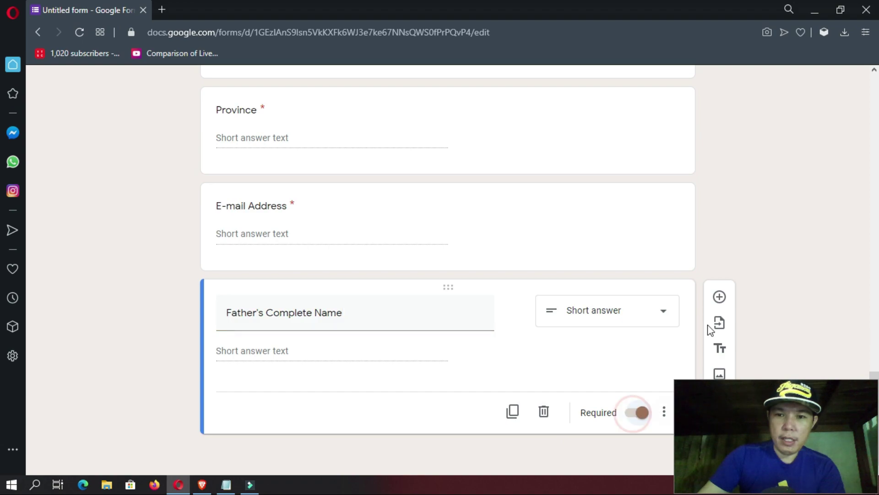
click(719, 296)
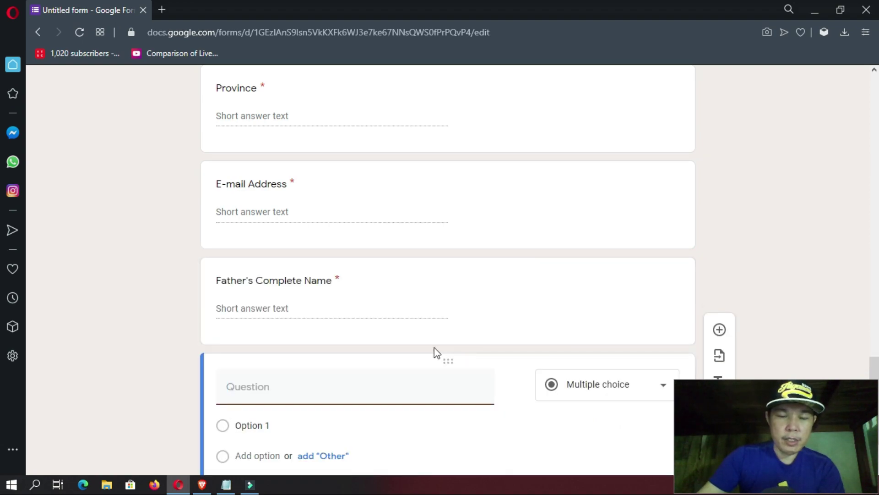
- Add a required Mother's Maiden Name short-answer question
text(Mother)
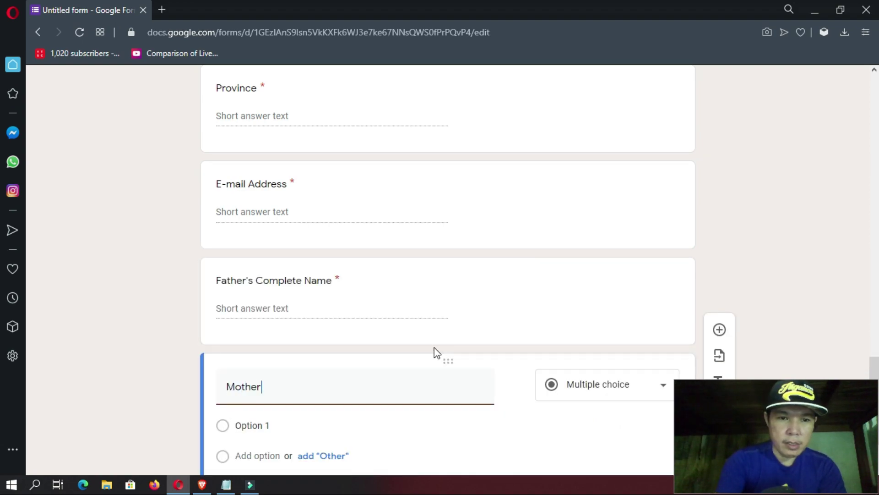
text('s Maiden Name)
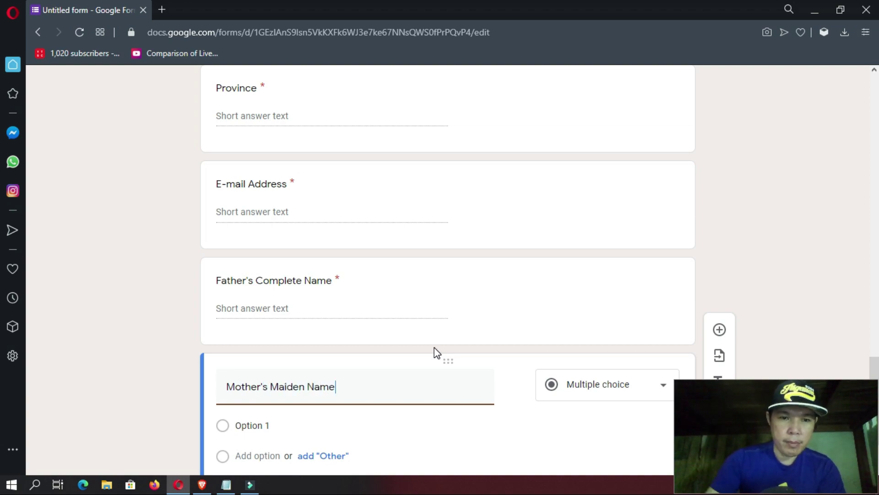
click(642, 417)
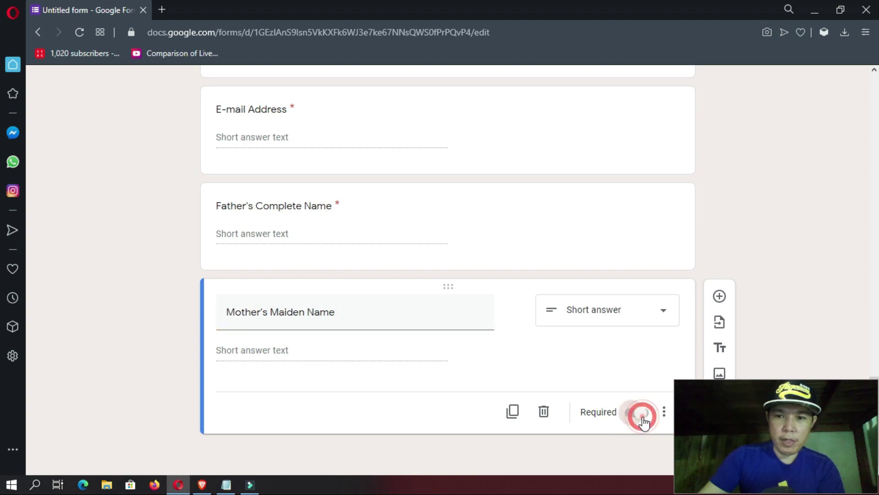
click(722, 301)
- Add a required Contact Number of Parent / Guardian question validated as Number > Is number
text(Contact Number of Parent / G)
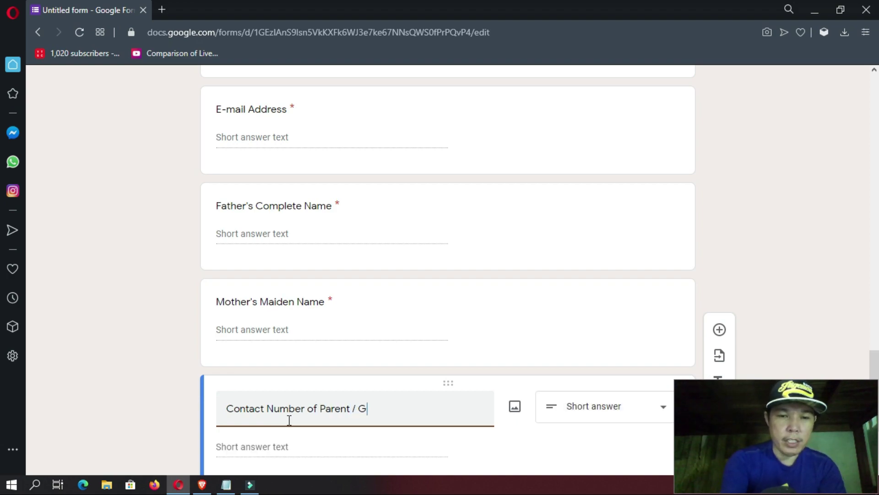
text(n)
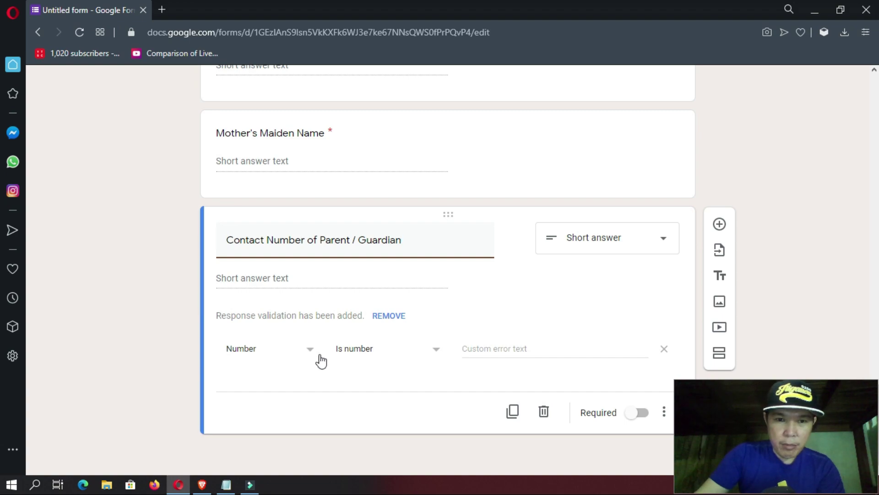
click(426, 358)
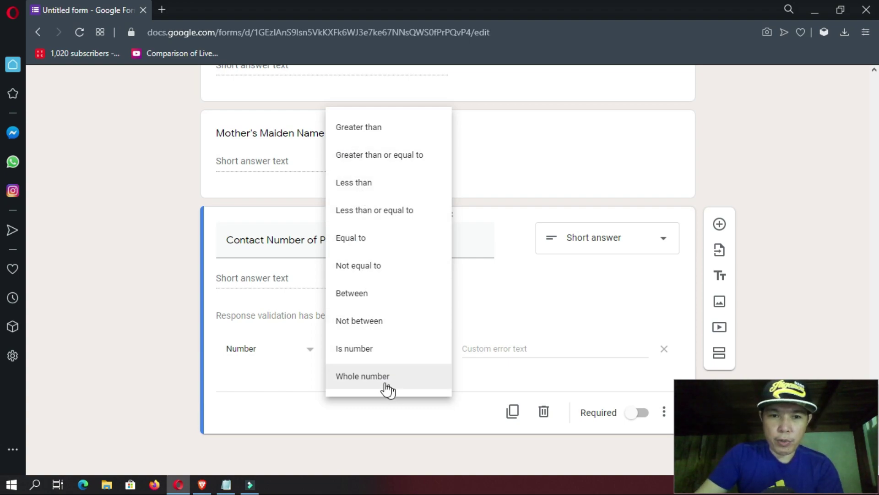
click(368, 352)
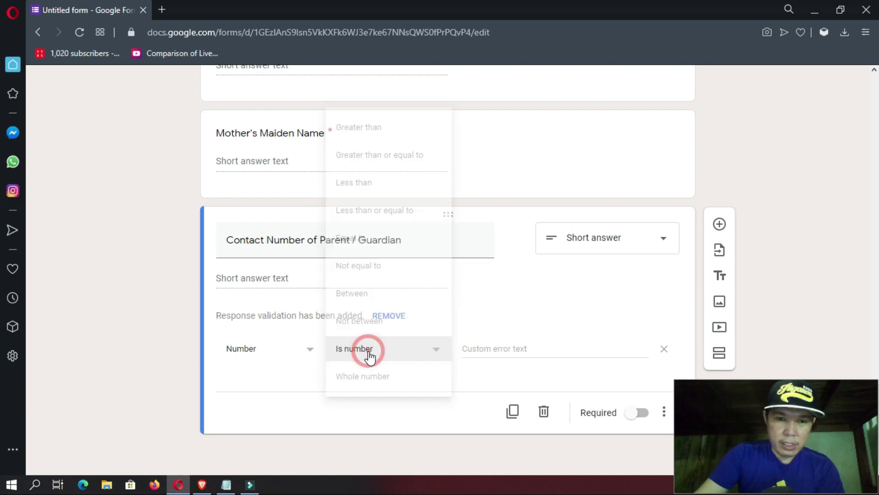
click(639, 415)
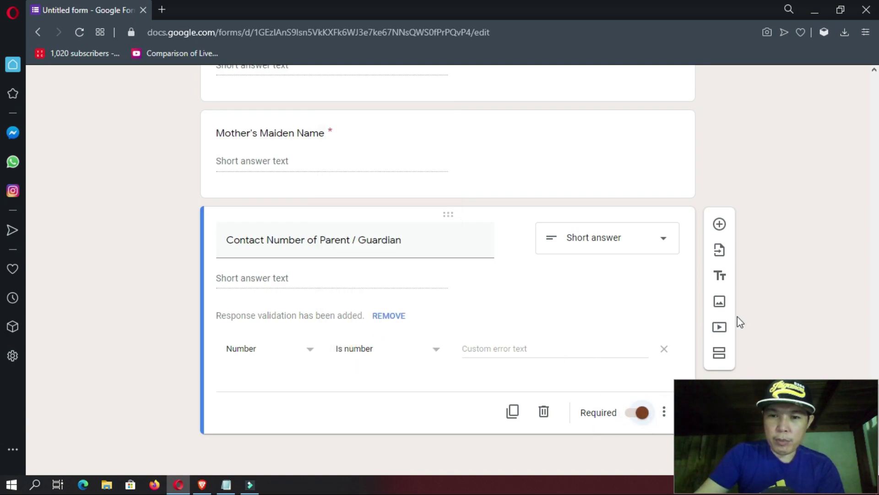
scroll(768, 303, up, 20)
key(alt+Tab)
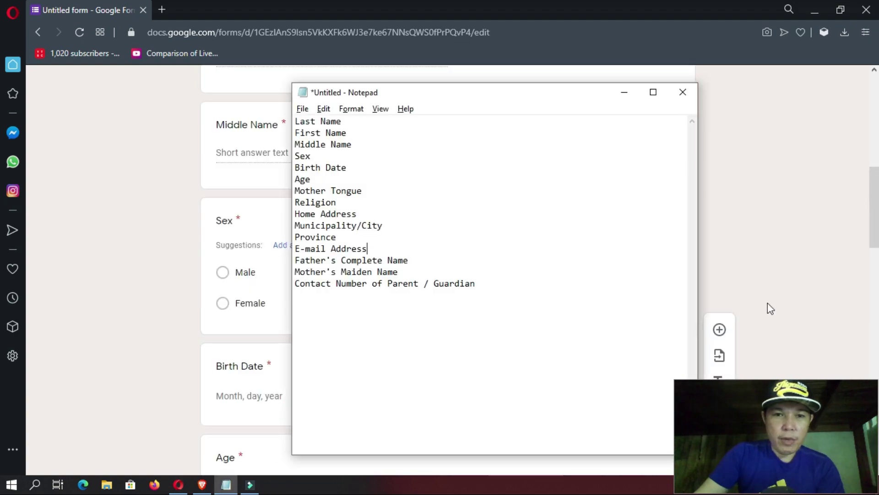
key(alt+Tab)
scroll(673, 265, up, 10)
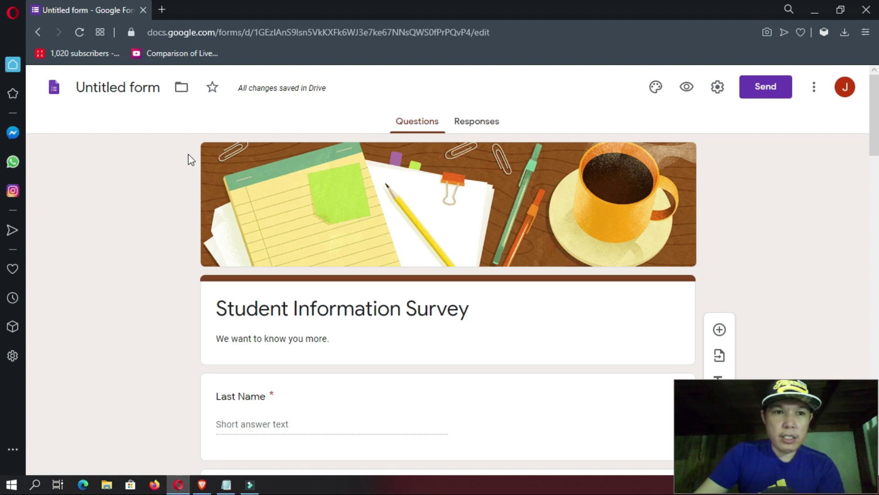
- Change the form title from 'Untitled form' to 'Student Information Survey'
click(129, 94)
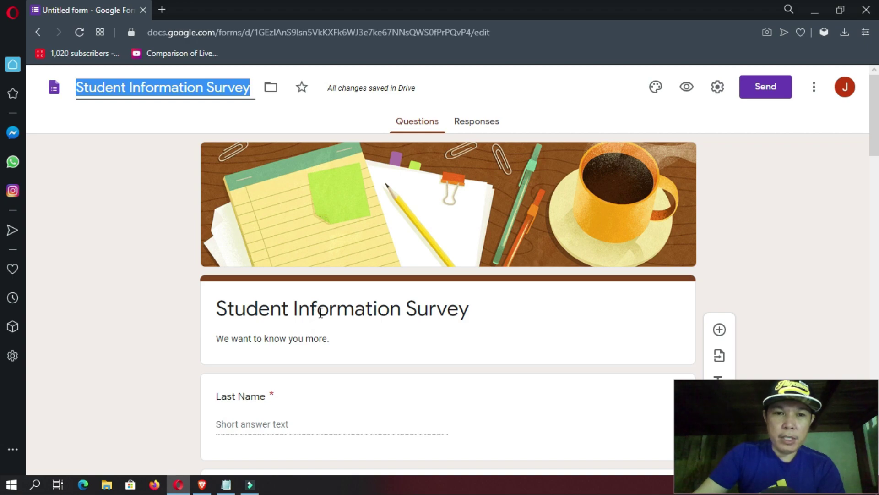
click(191, 112)
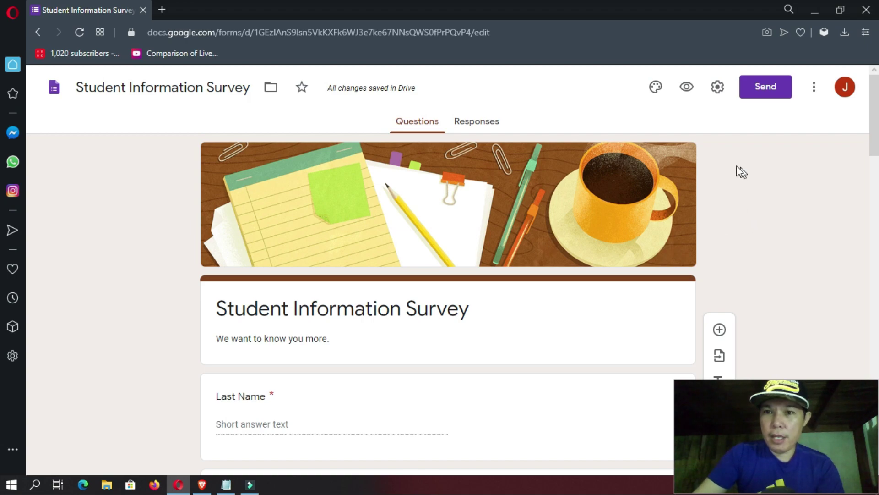
- Open the respondent preview of the survey and scroll through the first questions
click(687, 88)
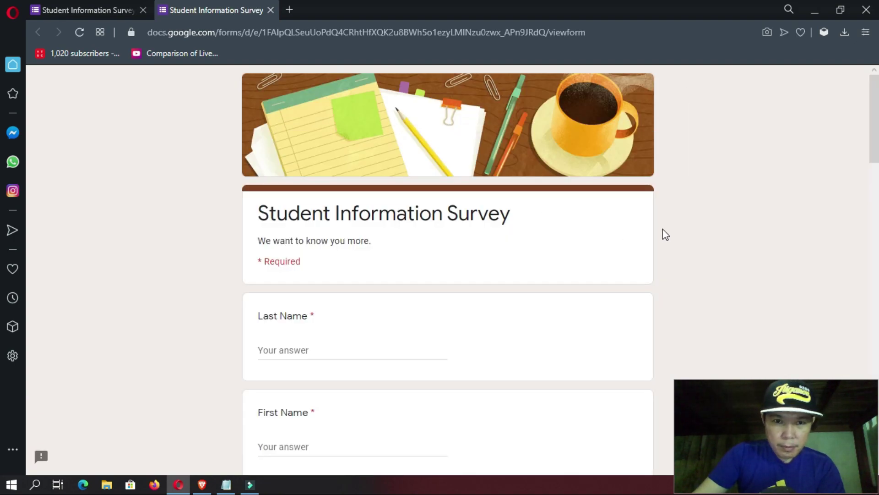
scroll(665, 234, down, 10)
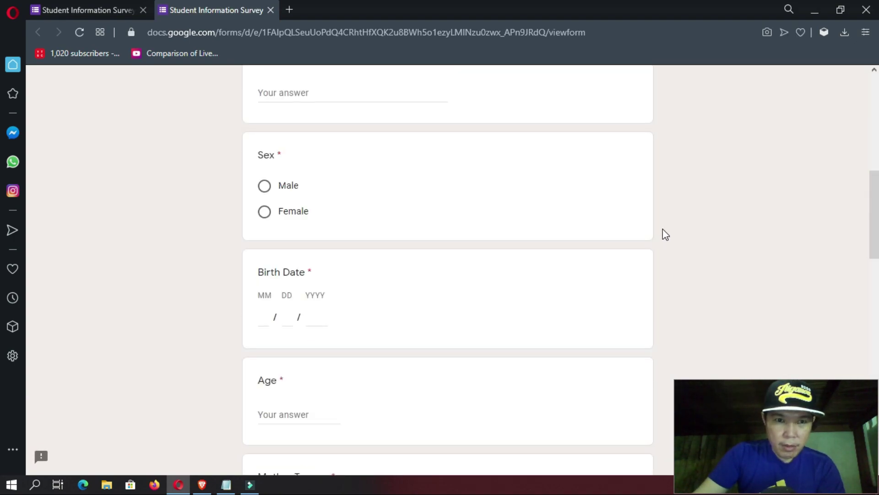
scroll(664, 233, up, 3)
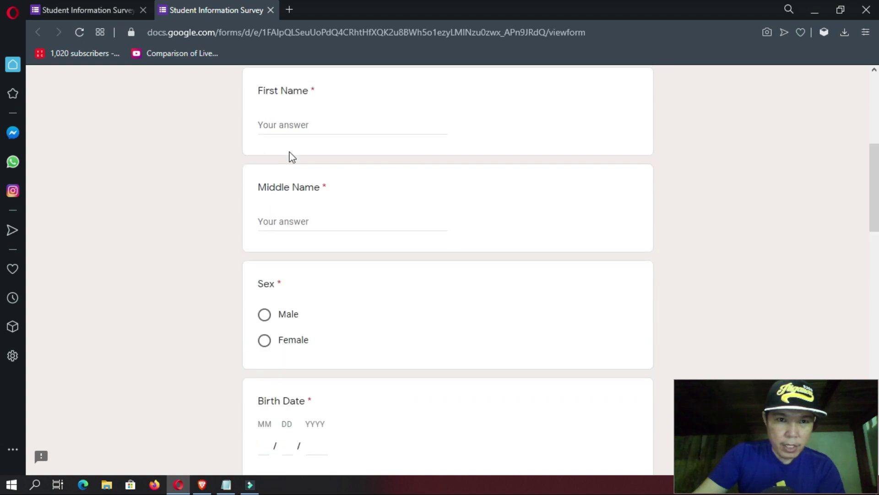
scroll(316, 244, down, 3)
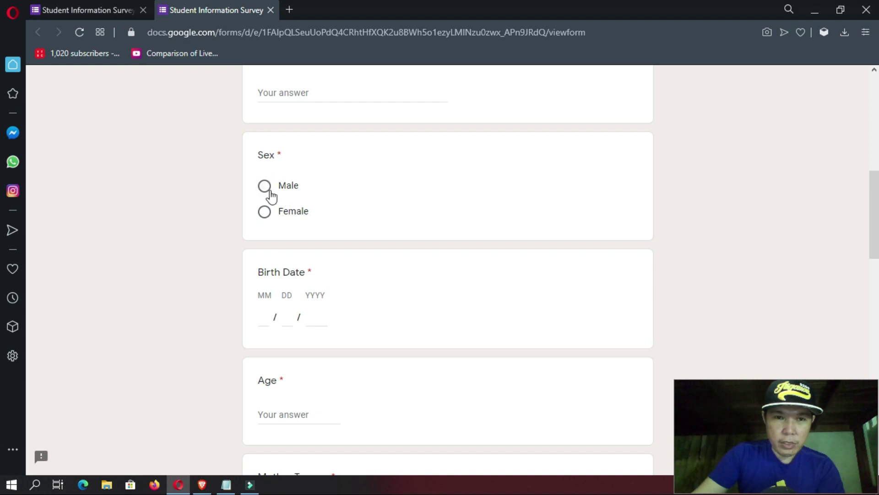
scroll(364, 277, down, 3)
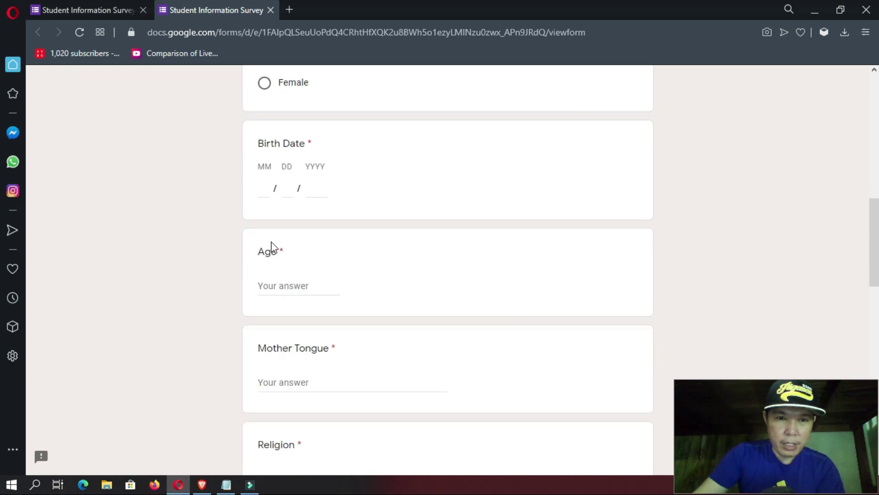
- Try the Birth Date month, day and year fields, then check the questions down to Submit
click(261, 188)
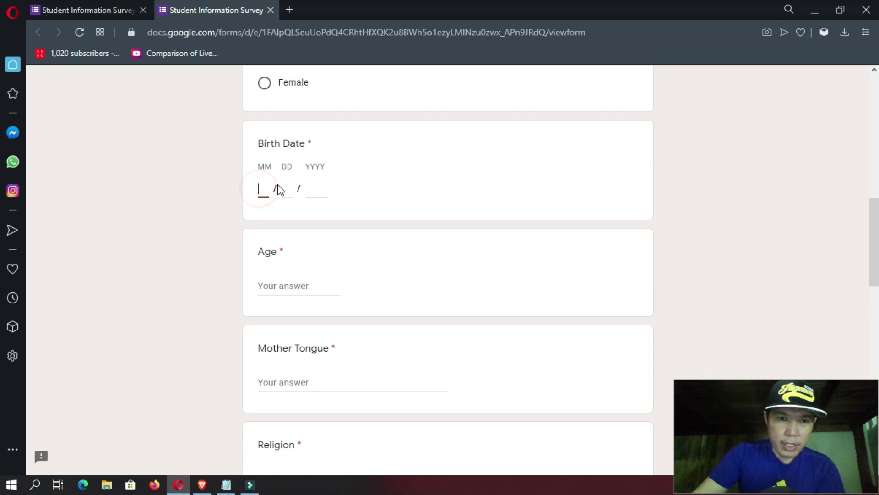
click(286, 189)
click(318, 189)
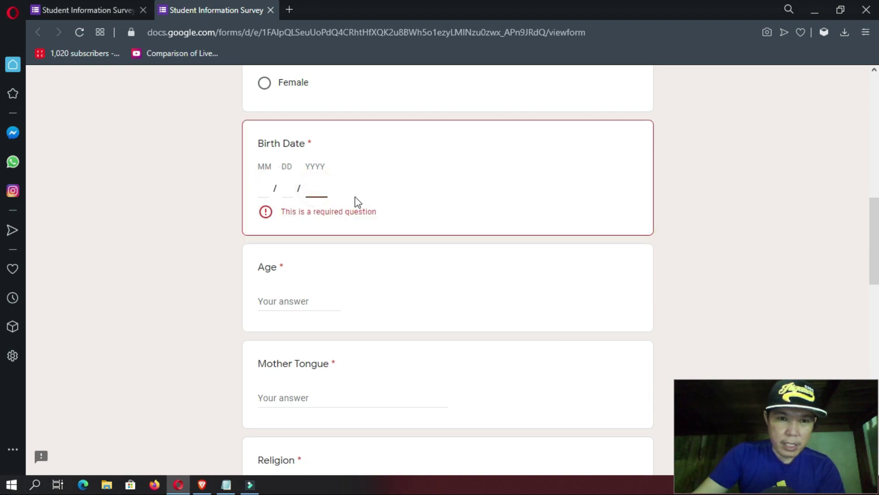
scroll(369, 216, down, 3)
scroll(316, 243, down, 2)
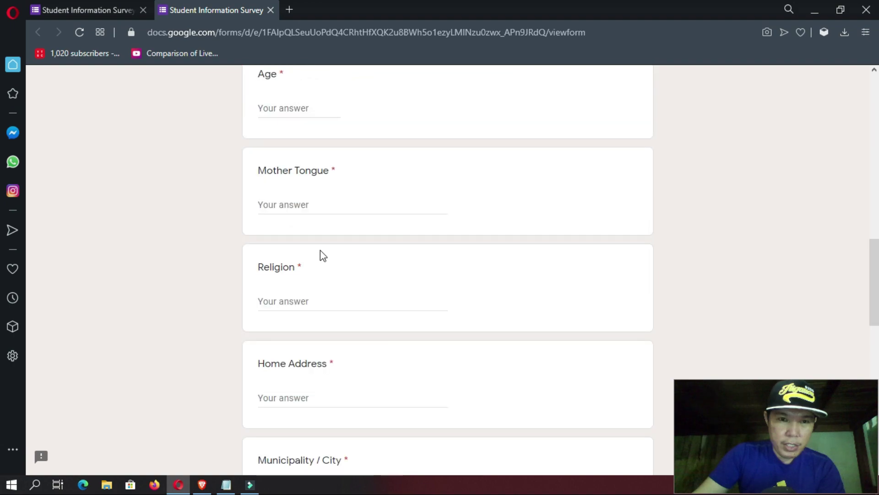
scroll(289, 230, down, 3)
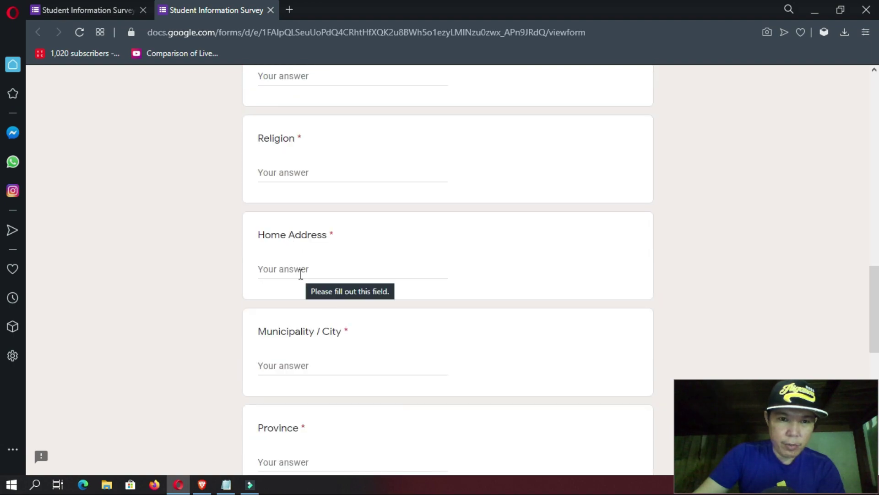
scroll(301, 275, down, 6)
scroll(304, 303, down, 3)
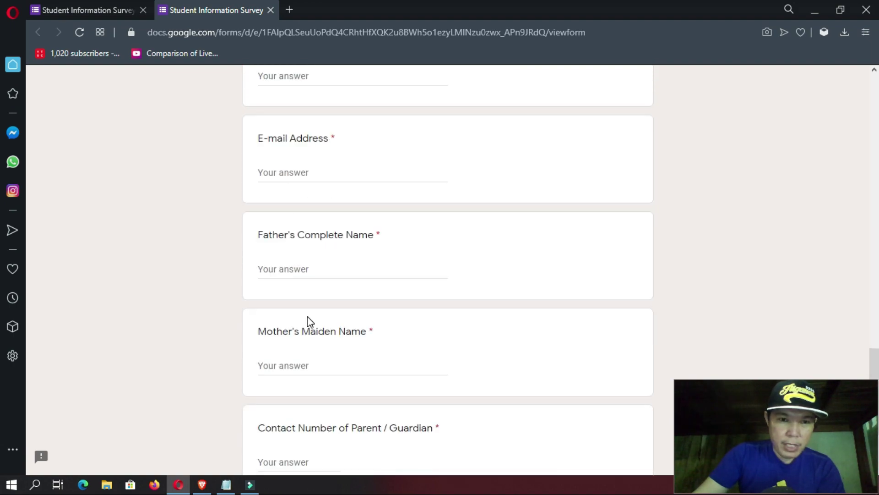
scroll(308, 320, down, 3)
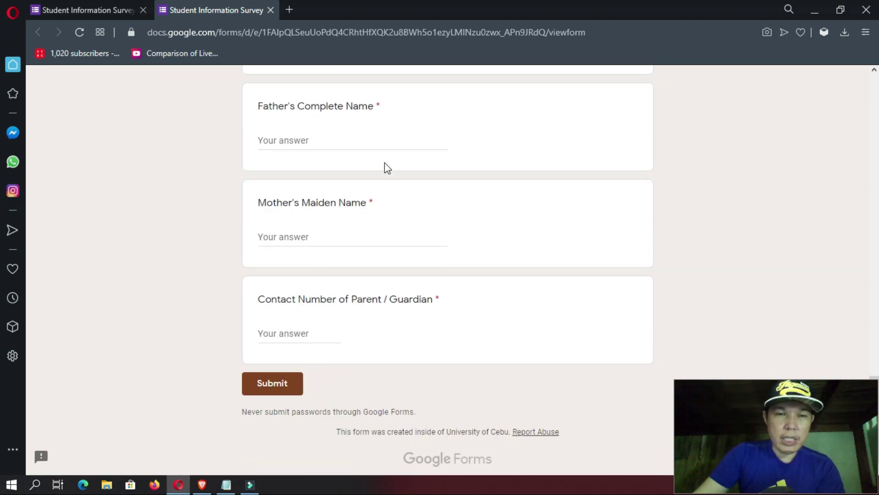
scroll(454, 204, up, 15)
scroll(451, 204, up, 14)
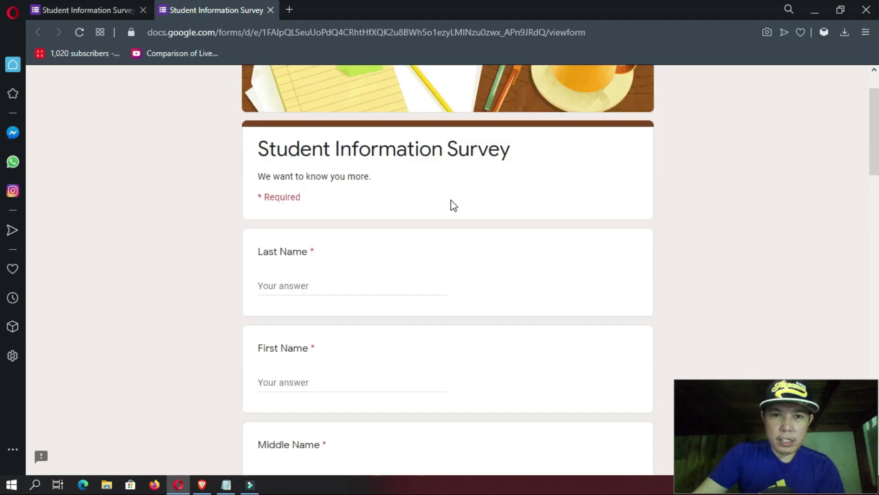
- Go to the form's settings and allow respondents outside University of Cebu
click(271, 10)
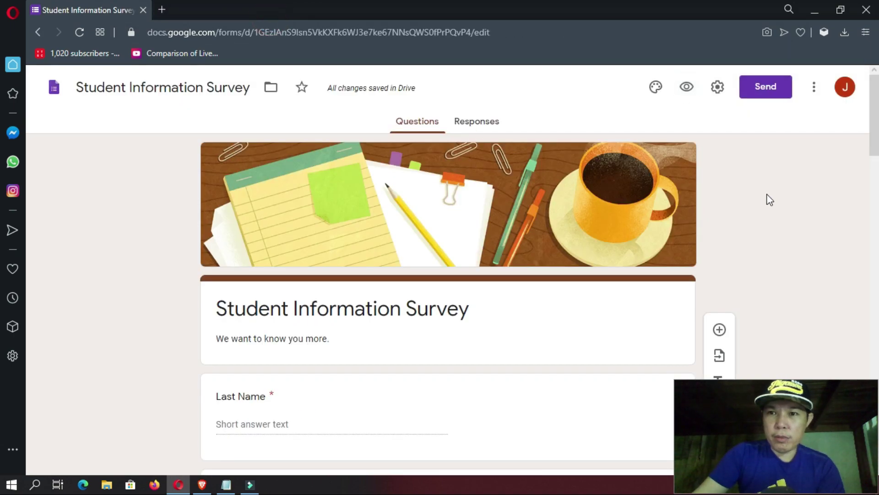
click(718, 90)
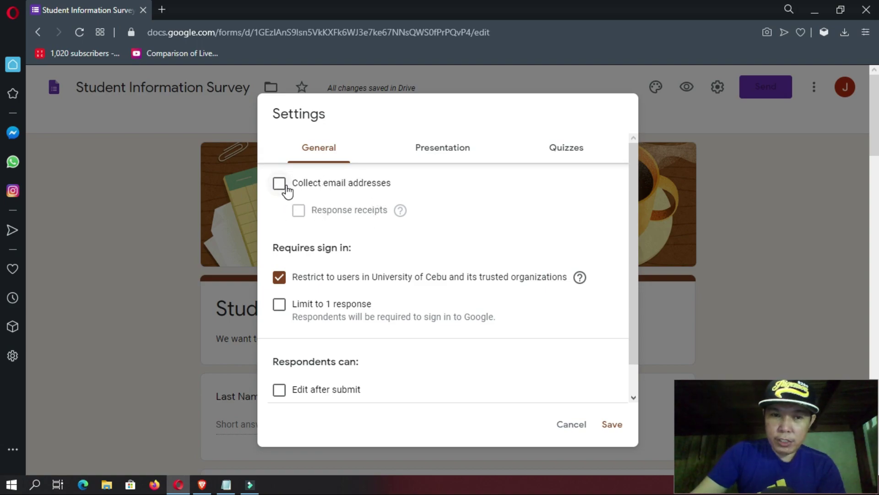
scroll(353, 241, down, 1)
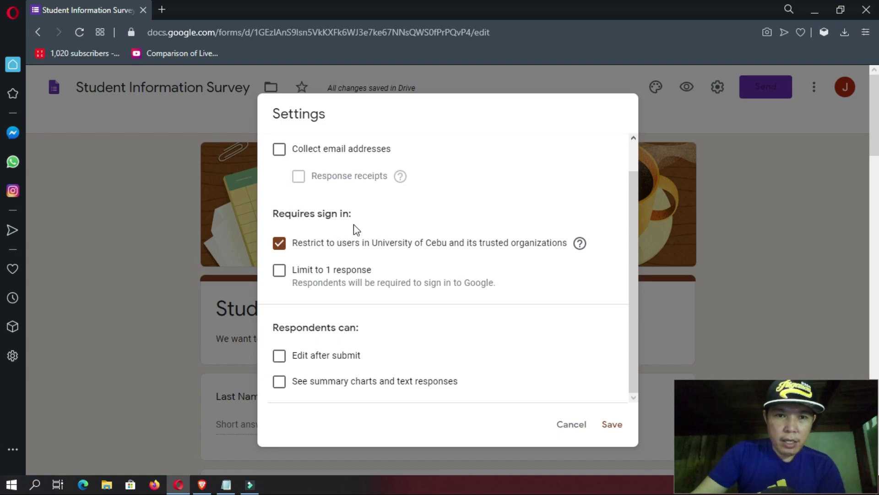
scroll(292, 248, down, 2)
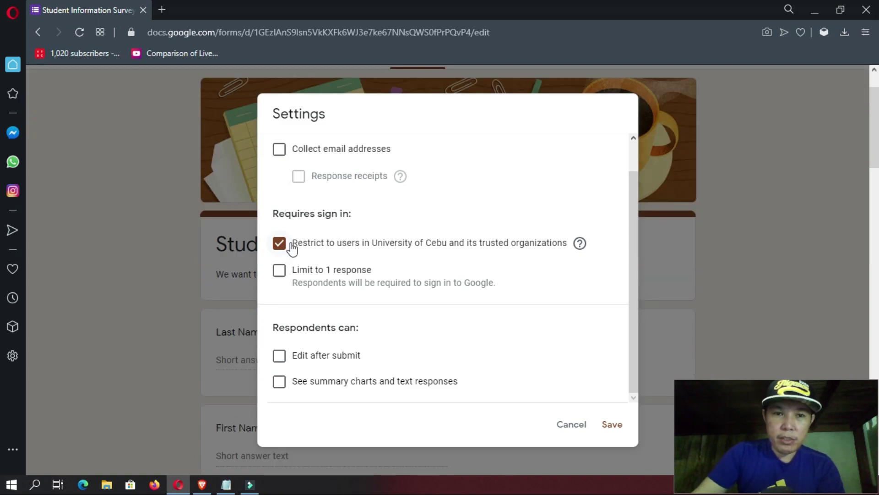
click(279, 243)
- Tick 'Limit to 1 response' and 'Edit after submit' in the General settings
scroll(404, 285, down, 2)
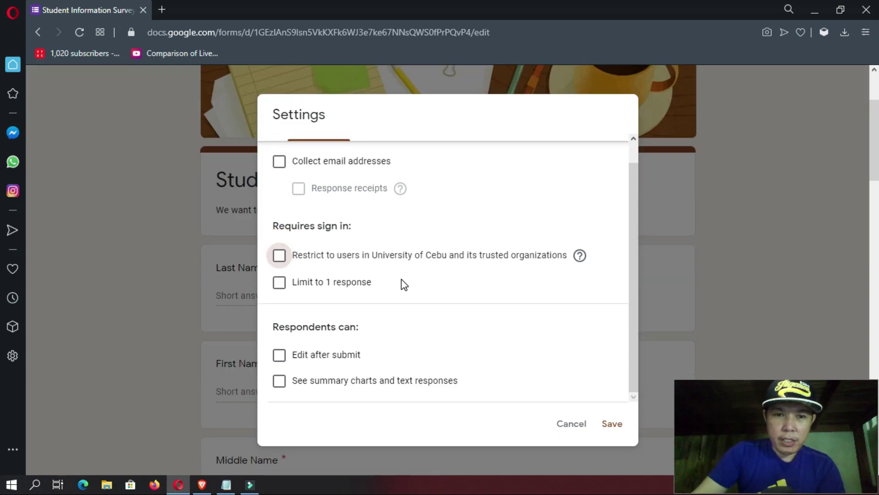
scroll(405, 285, down, 1)
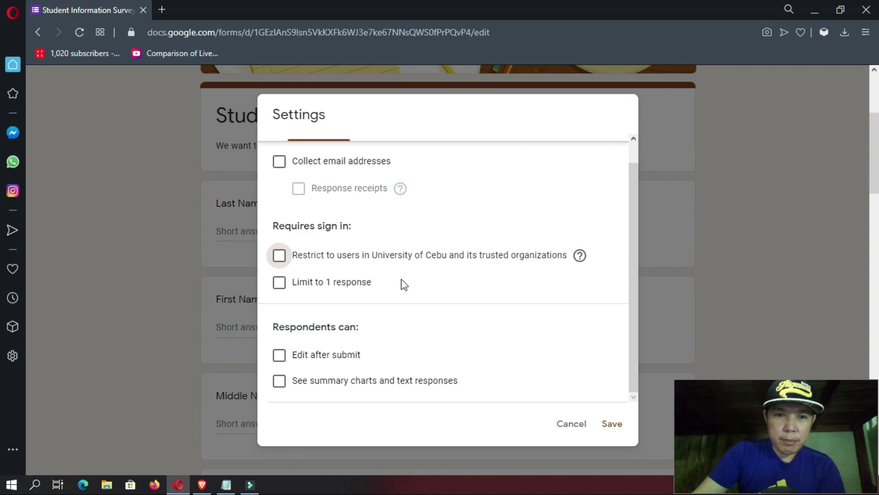
click(280, 283)
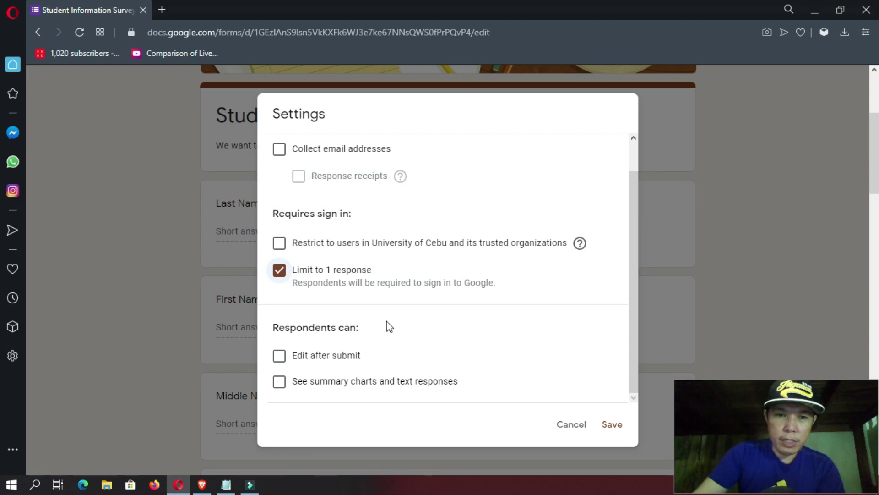
scroll(366, 336, down, 1)
click(280, 358)
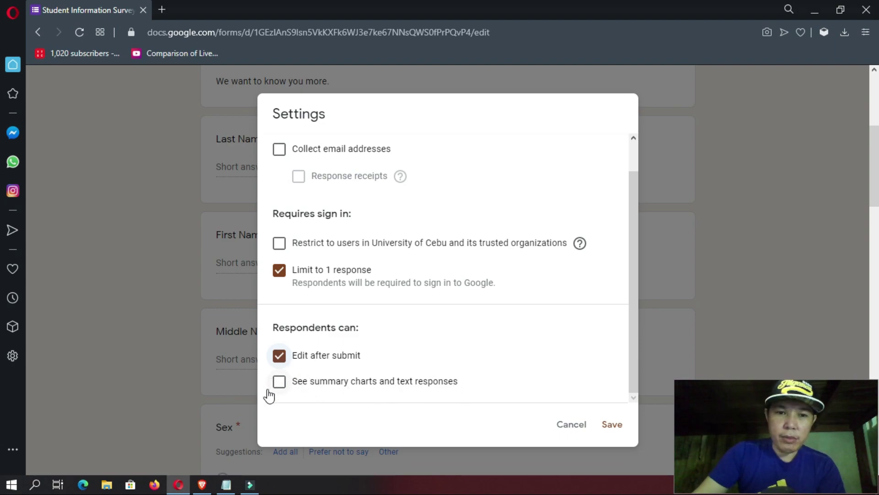
scroll(442, 337, up, 1)
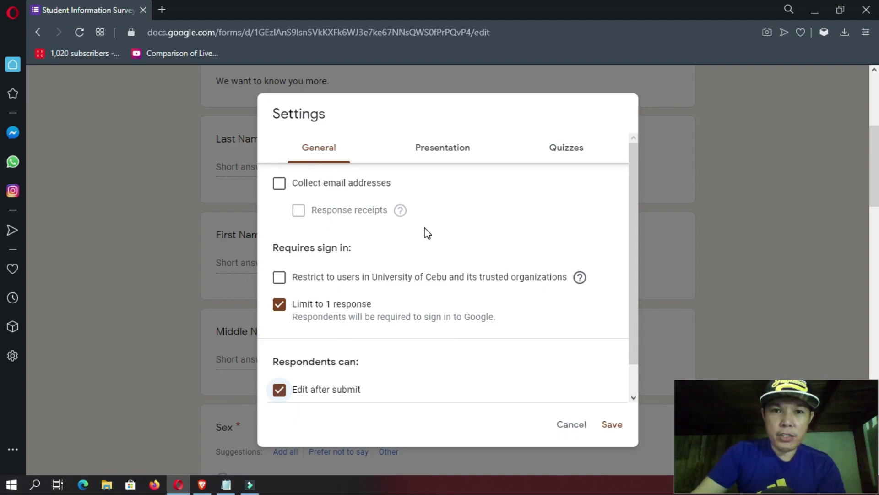
- In Presentation settings, enter the confirmation message 'Thank you for answering the survey!'
click(451, 156)
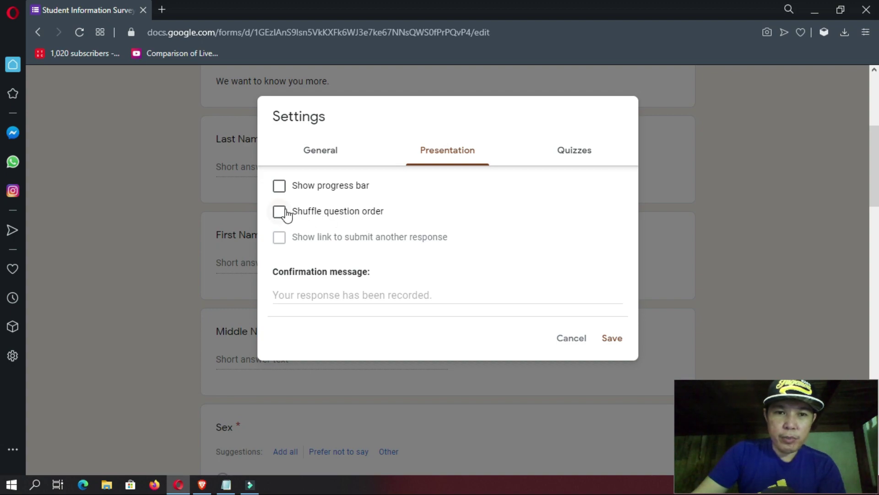
click(351, 299)
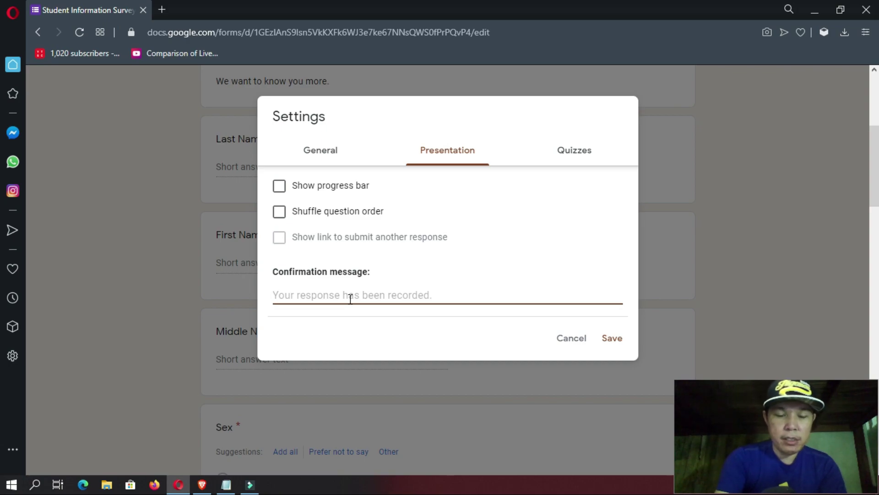
text(Thank you )
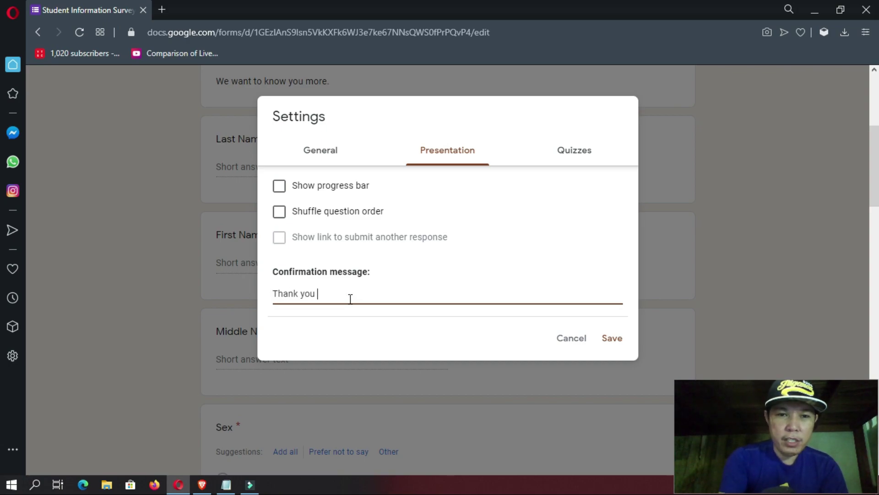
text(for answering the)
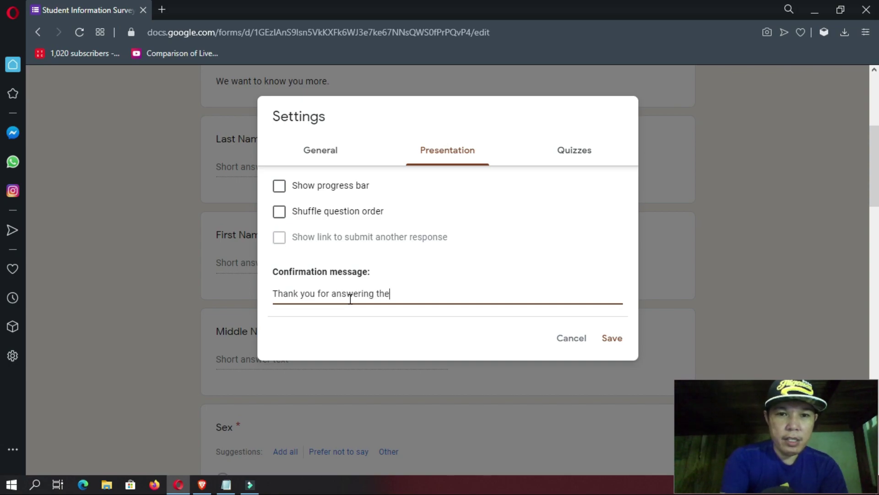
text( surver)
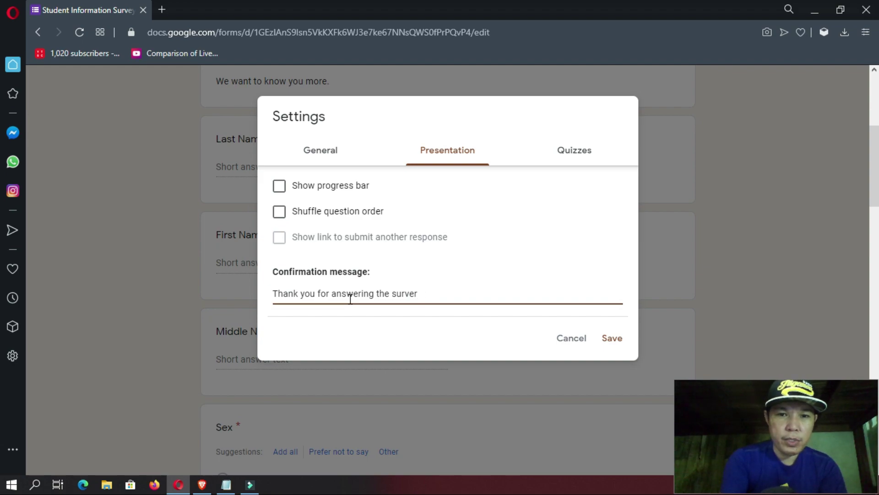
text(yy!)
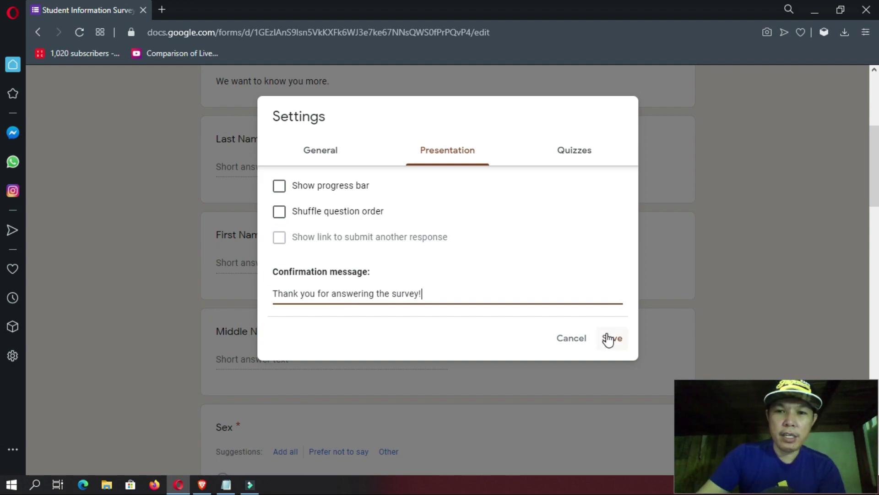
- Look over the Quizzes settings, then return to the General settings
click(567, 158)
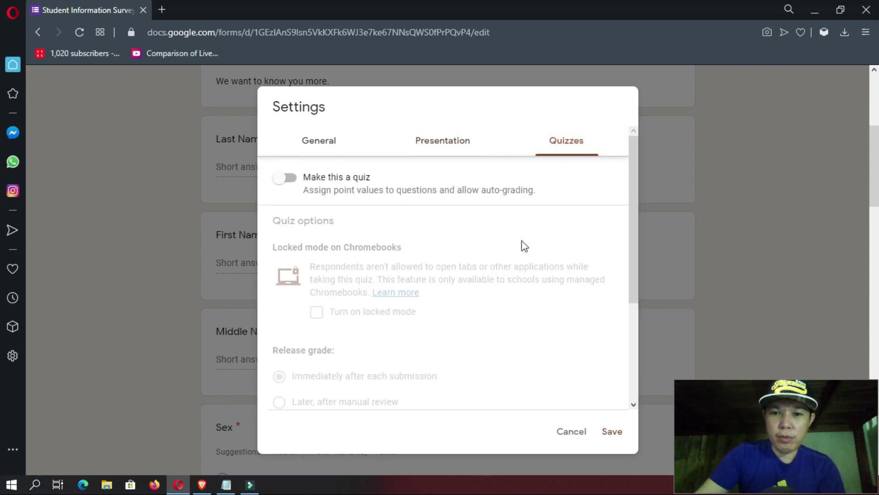
click(447, 153)
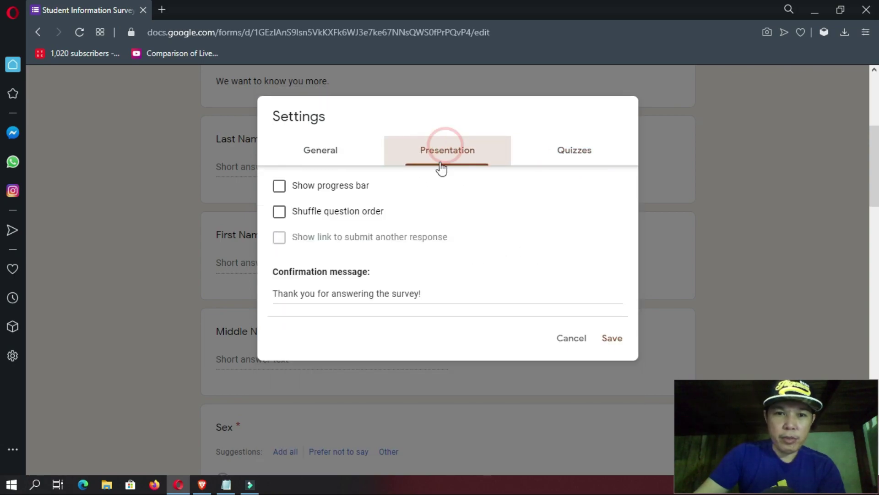
click(316, 152)
scroll(378, 338, down, 1)
scroll(377, 337, up, 1)
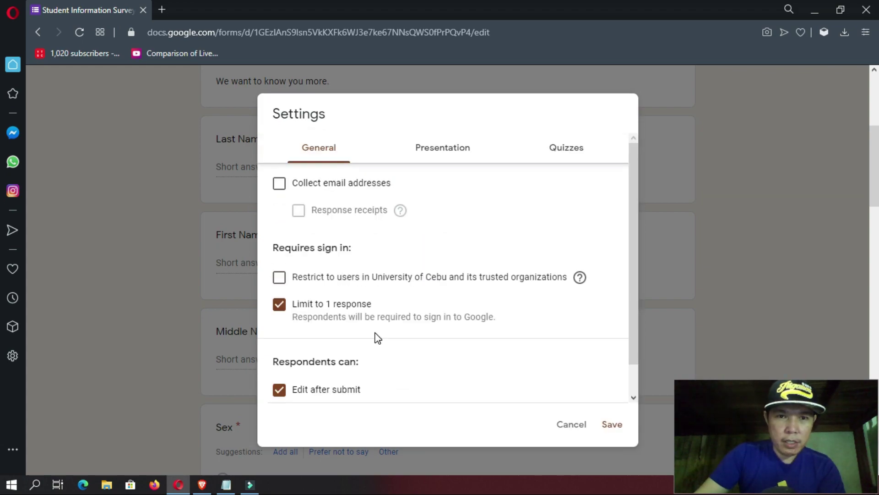
- Save the survey settings and copy the form's shortened share link
click(614, 427)
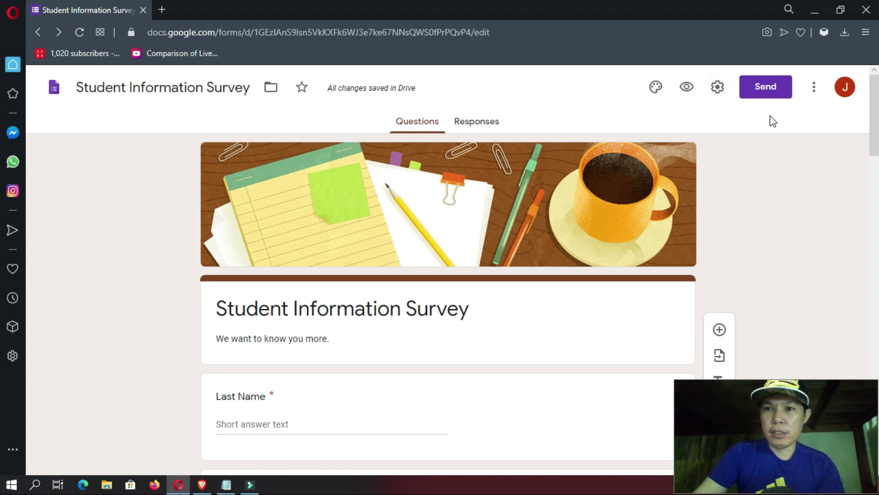
click(772, 96)
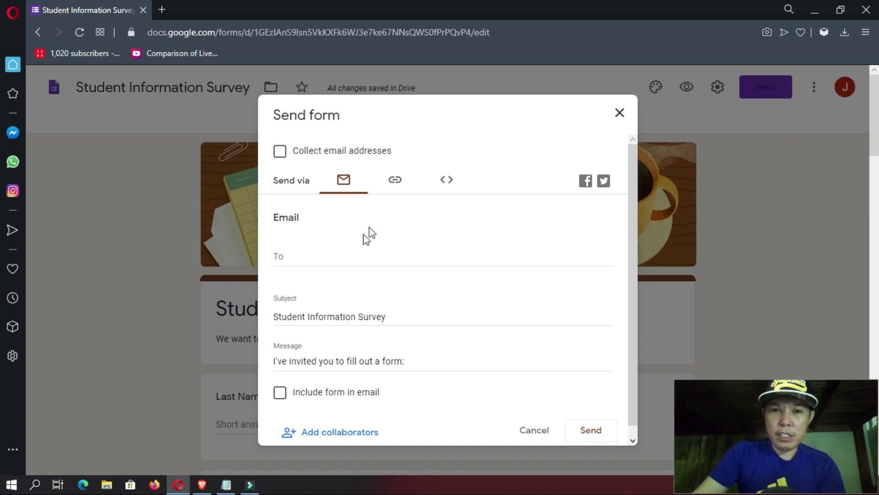
click(395, 181)
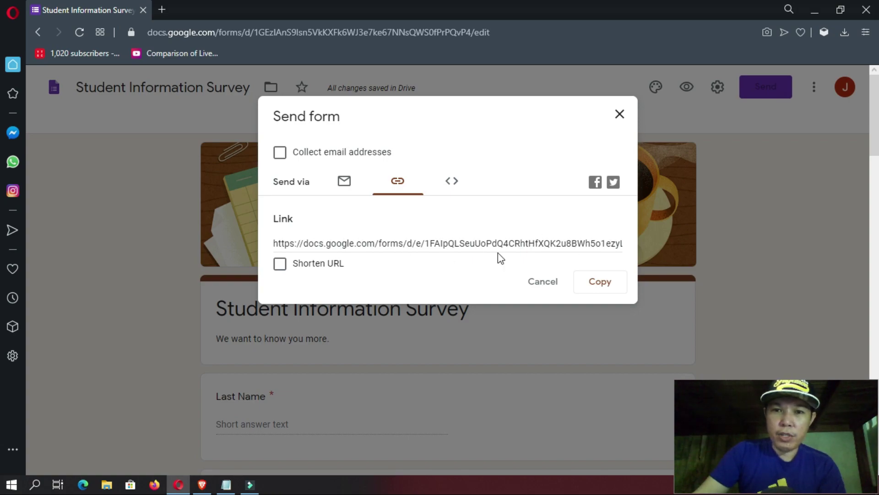
click(280, 264)
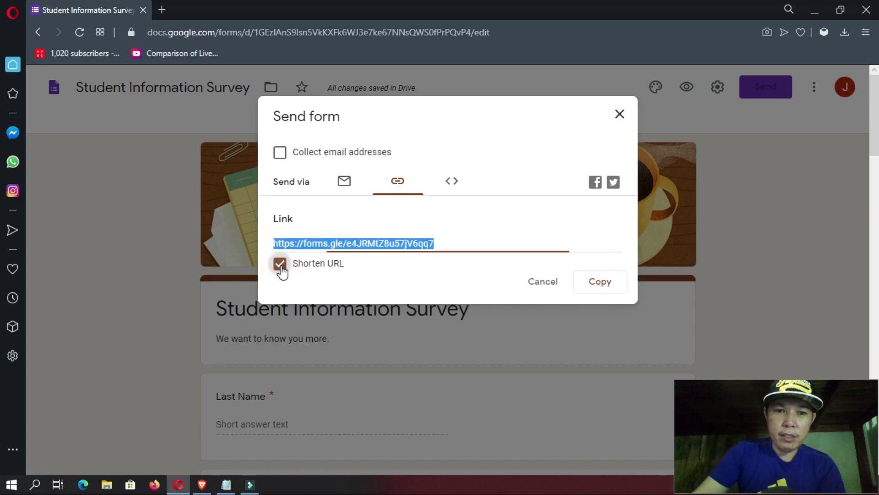
click(600, 284)
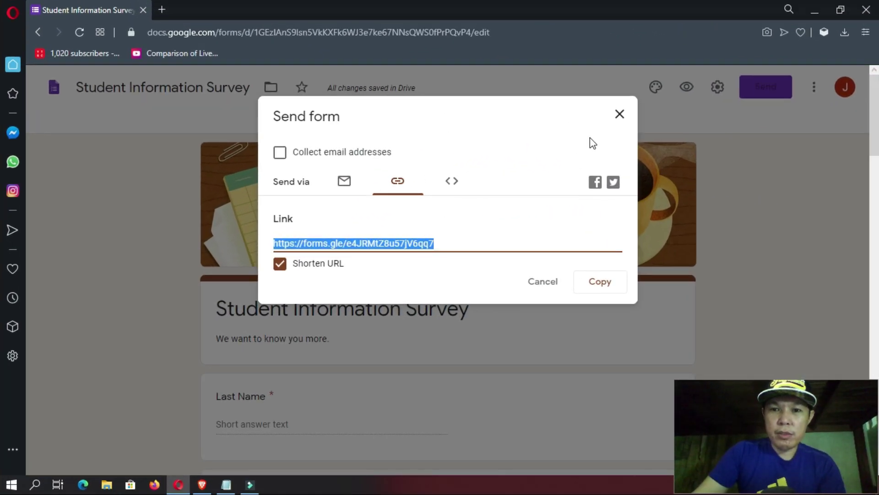
click(615, 118)
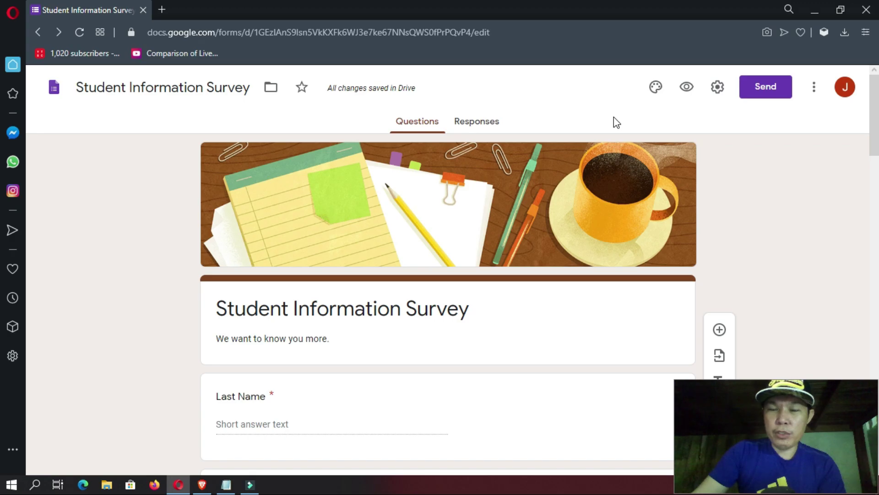
- Load the Student Information Survey in Brave from the copied forms.gle link
key(alt+Tab)
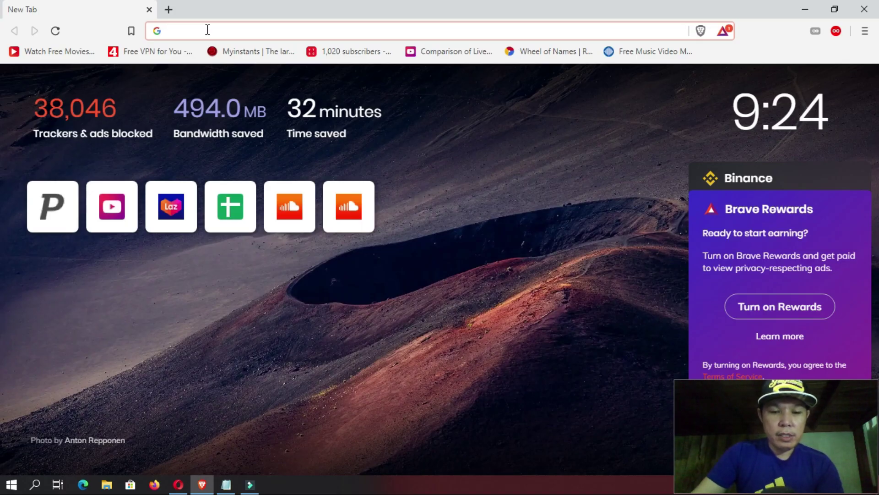
key(ctrl+v)
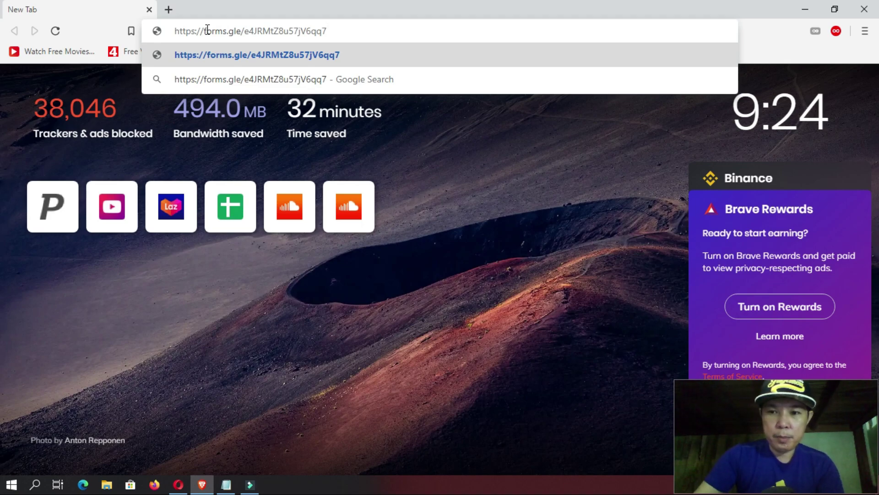
key(Return)
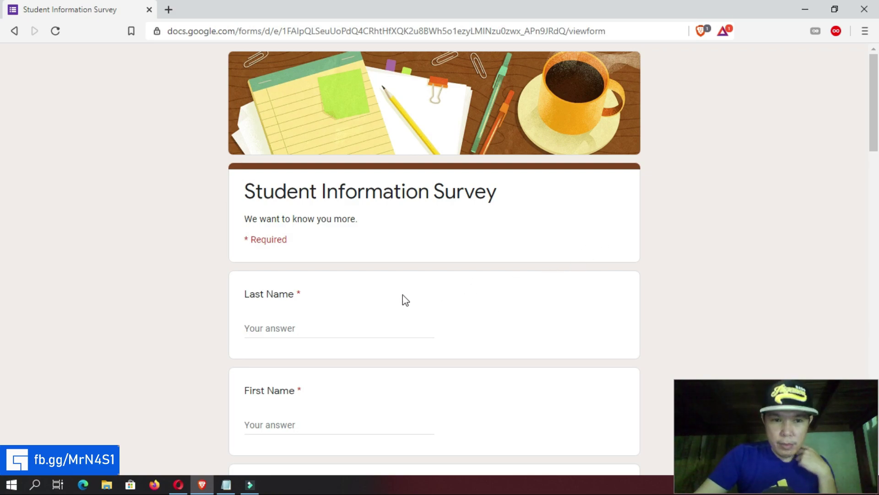
scroll(461, 280, down, 3)
- Enter the student's last, first and middle names and choose Male for Sex
click(311, 203)
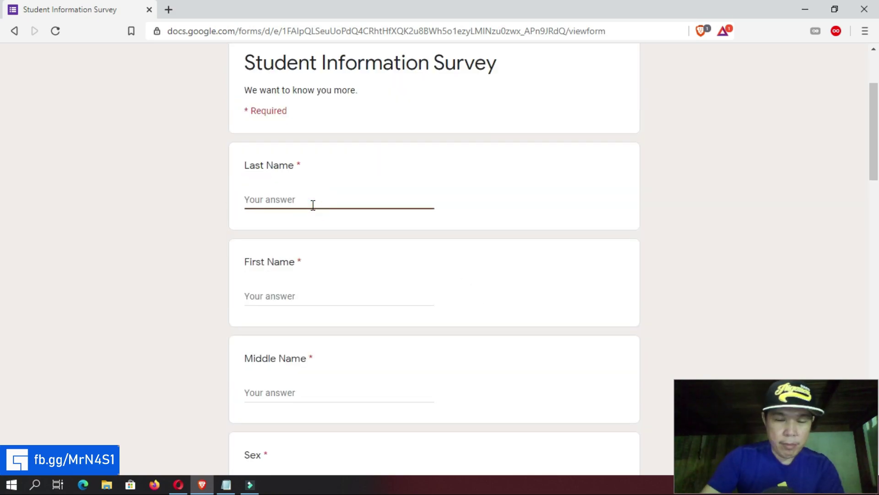
click(310, 298)
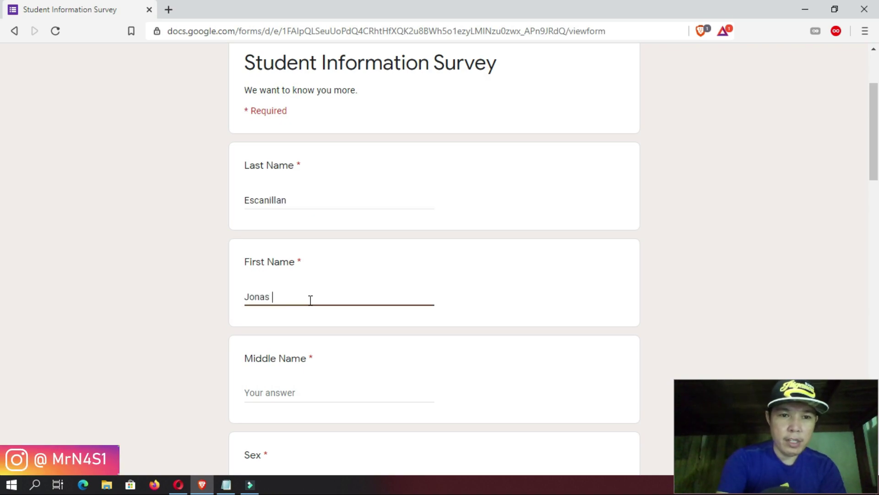
scroll(294, 257, down, 3)
click(294, 259)
text(Padilla)
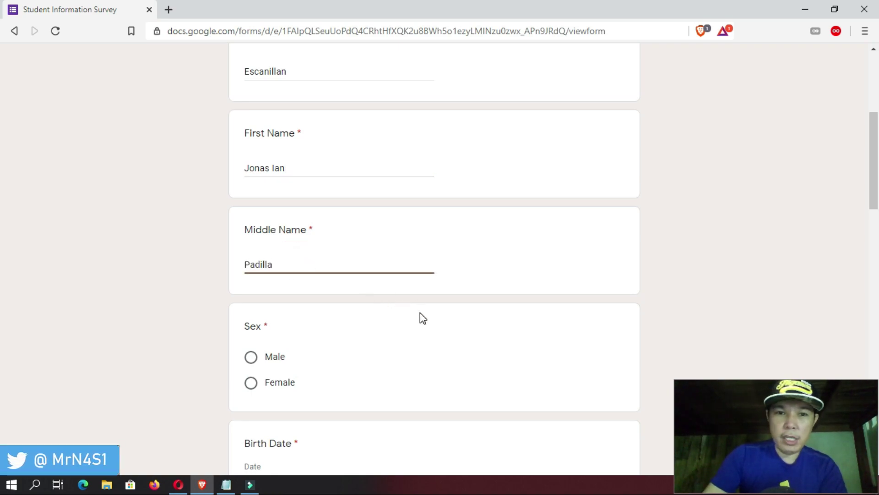
scroll(419, 314, down, 3)
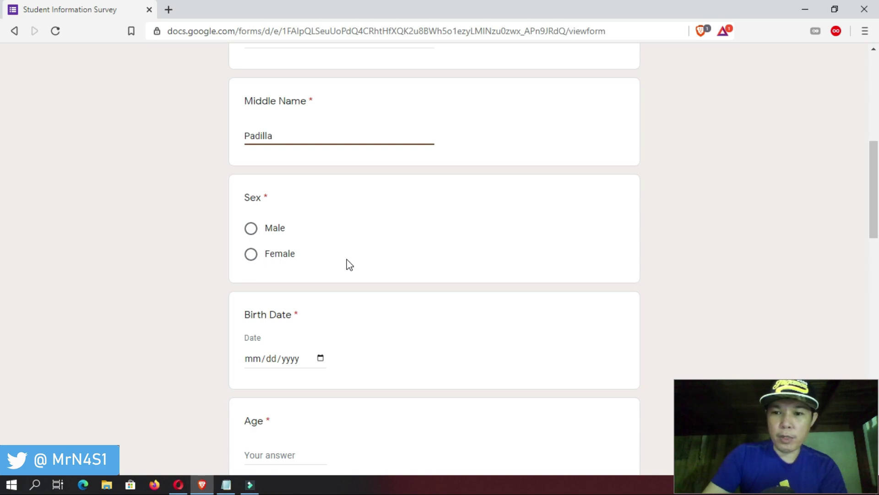
click(250, 228)
scroll(353, 298, down, 3)
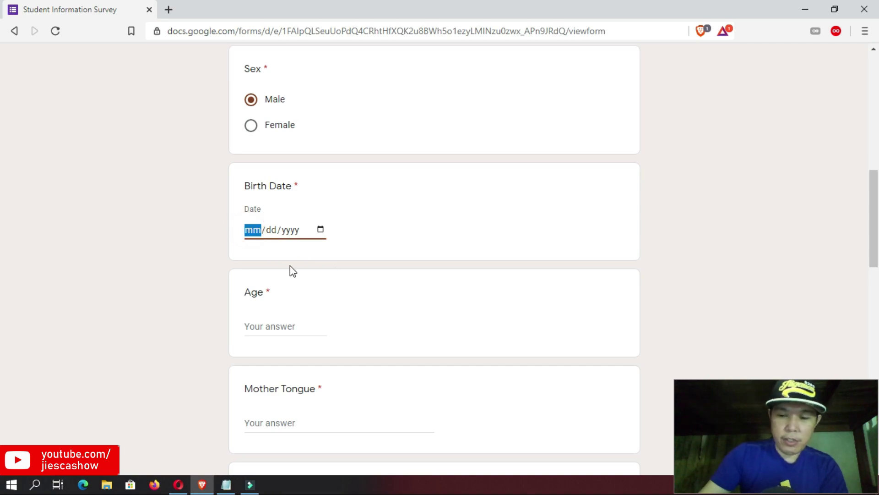
- Enter the birth date, age 29, mother tongue Cebuano and religion Roman Catholic
click(278, 327)
text(29)
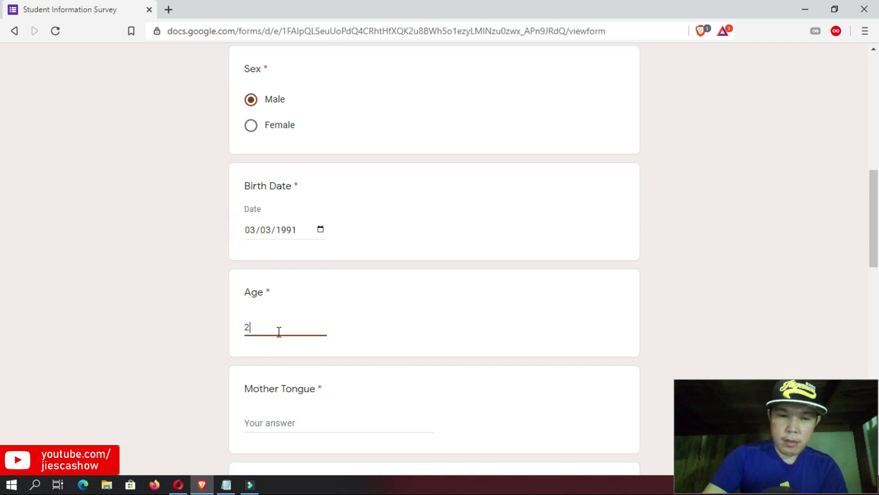
scroll(279, 312, down, 3)
click(278, 295)
text(Cebuano)
scroll(300, 321, down, 3)
click(295, 263)
text(Roman Catholic)
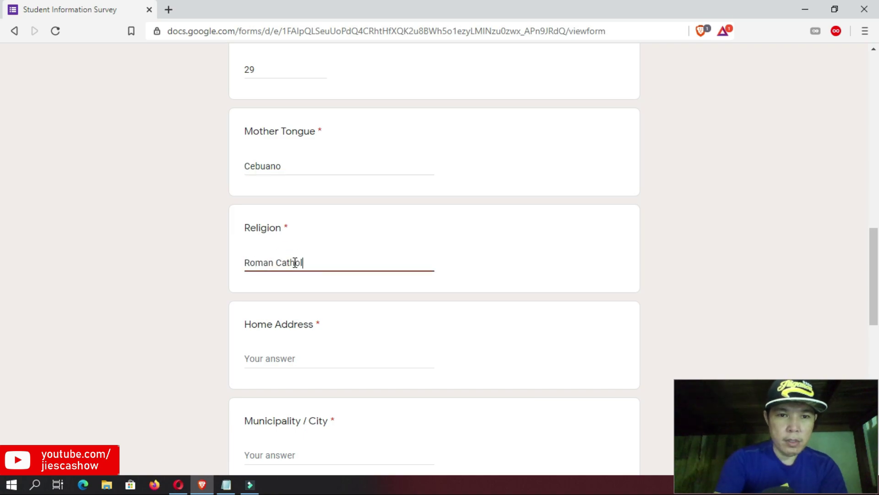
scroll(295, 263, down, 4)
- Fill in the home address, municipality/city, province and the student's e-mail address
click(292, 165)
click(345, 259)
text(Cebu City)
scroll(345, 259, down, 3)
click(291, 229)
text(C)
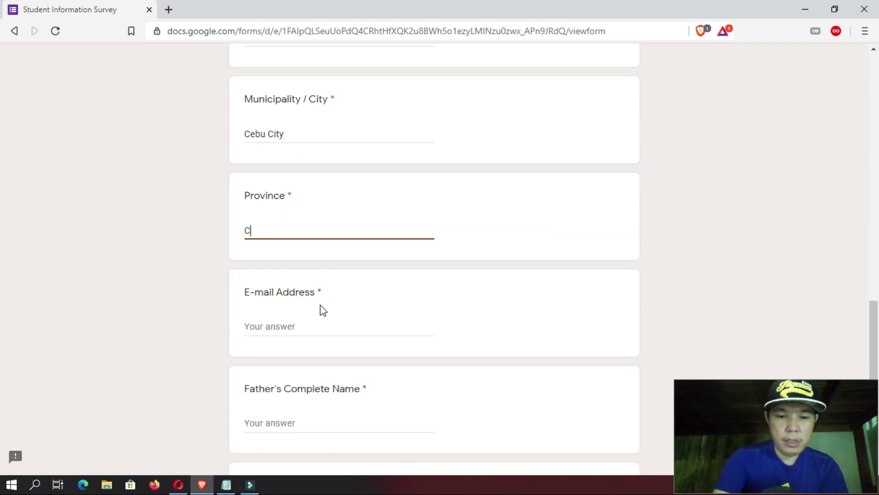
text(ebu)
scroll(320, 304, down, 3)
click(310, 261)
scroll(310, 261, down, 3)
- Enter the father's complete name, mother's maiden name and the parent's contact number
click(291, 230)
click(295, 323)
scroll(476, 345, down, 2)
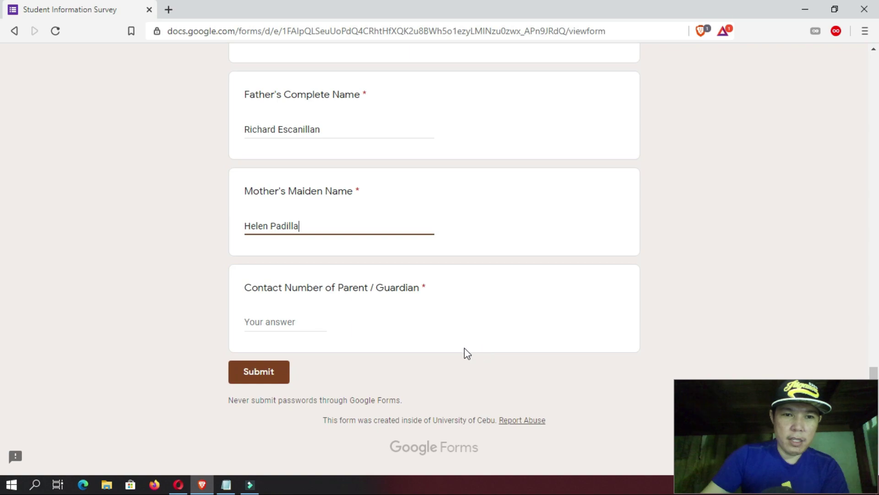
click(300, 324)
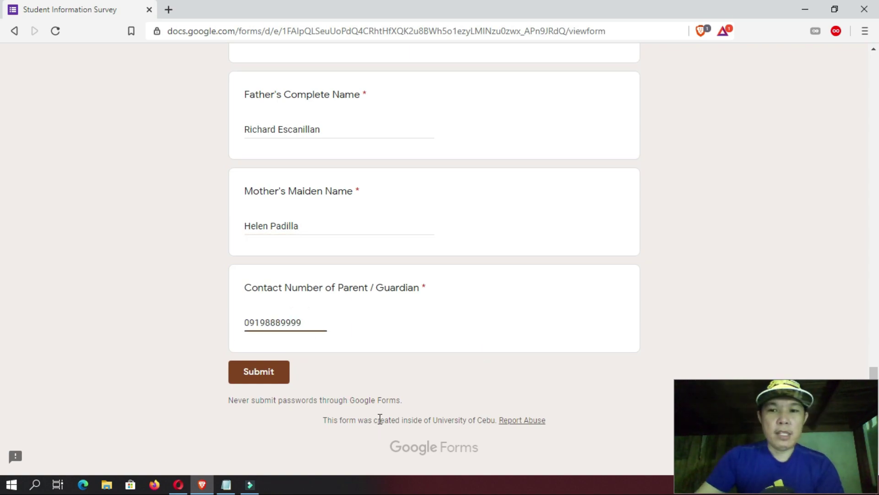
- Submit the completed Student Information Survey
scroll(379, 379, up, 6)
scroll(380, 379, up, 15)
scroll(392, 367, down, 20)
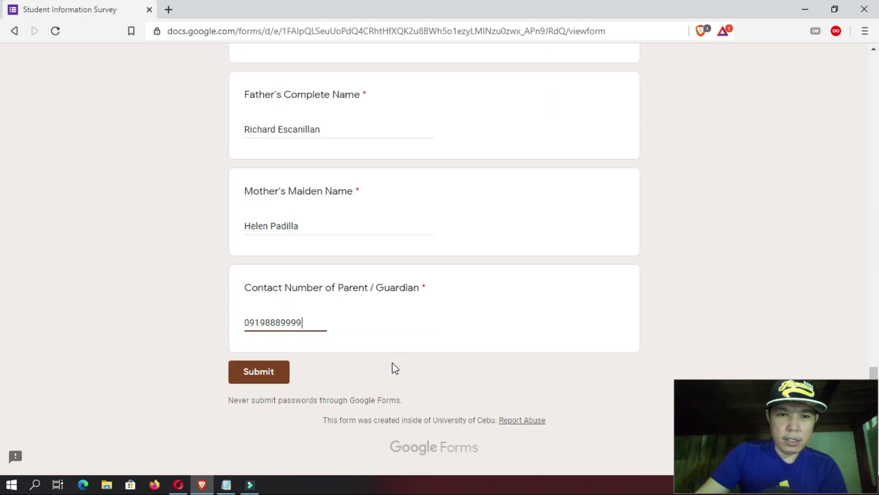
click(251, 377)
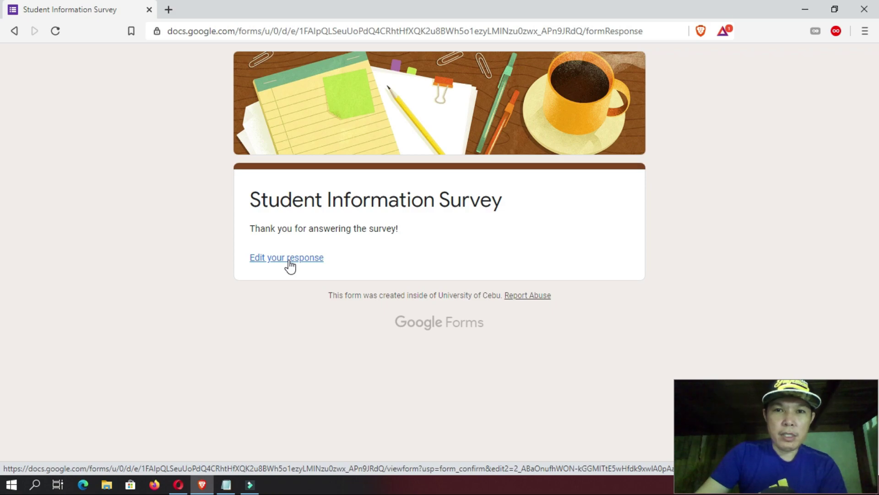
- Return to the Opera window with the form editor, now showing 1 response
click(179, 485)
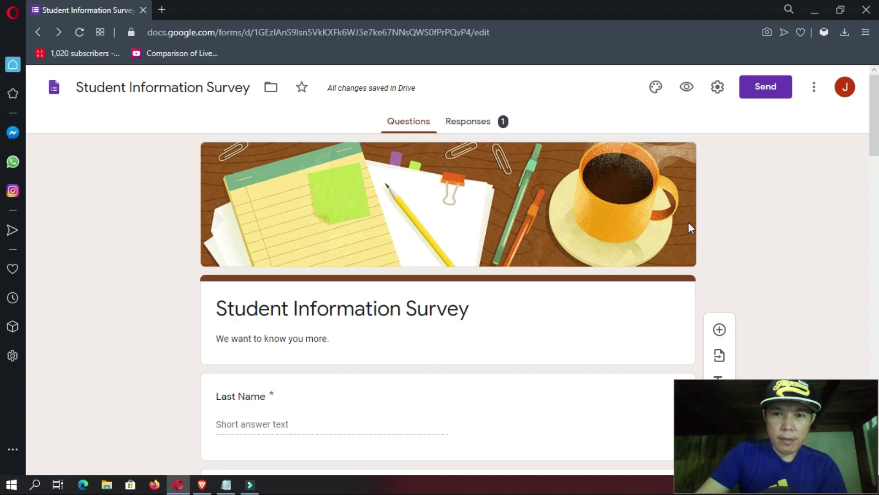
- Browse the Responses tab summary of the single submitted answer per question
click(477, 132)
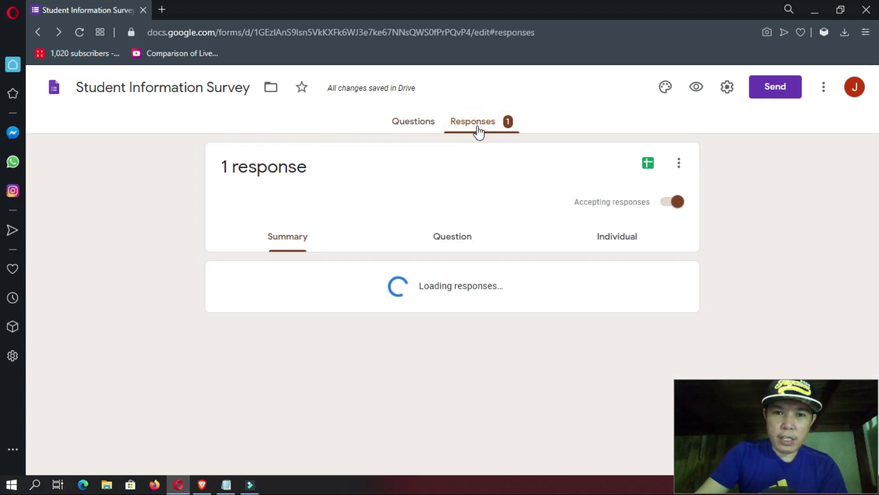
scroll(410, 284, down, 3)
scroll(405, 284, down, 7)
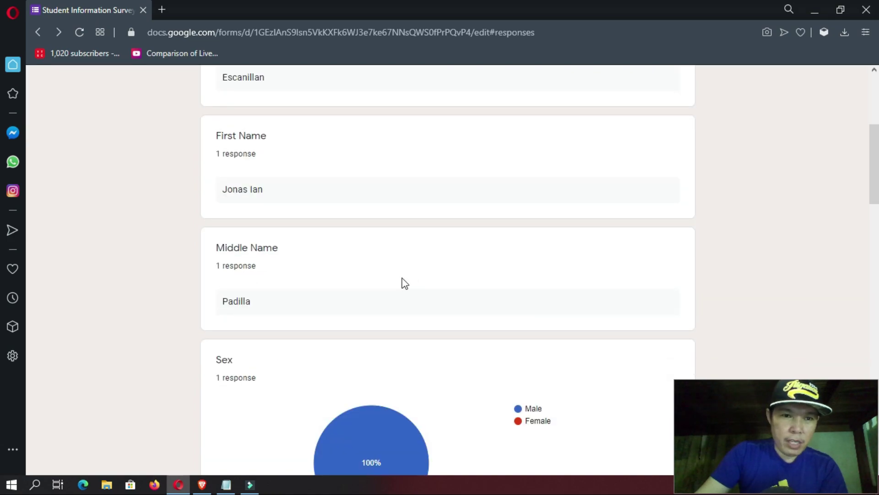
scroll(383, 283, up, 3)
scroll(370, 274, down, 17)
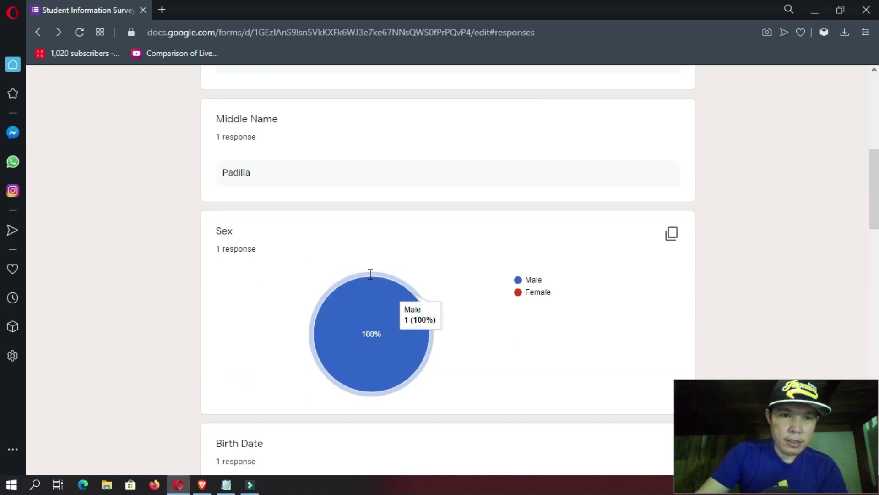
scroll(380, 287, down, 10)
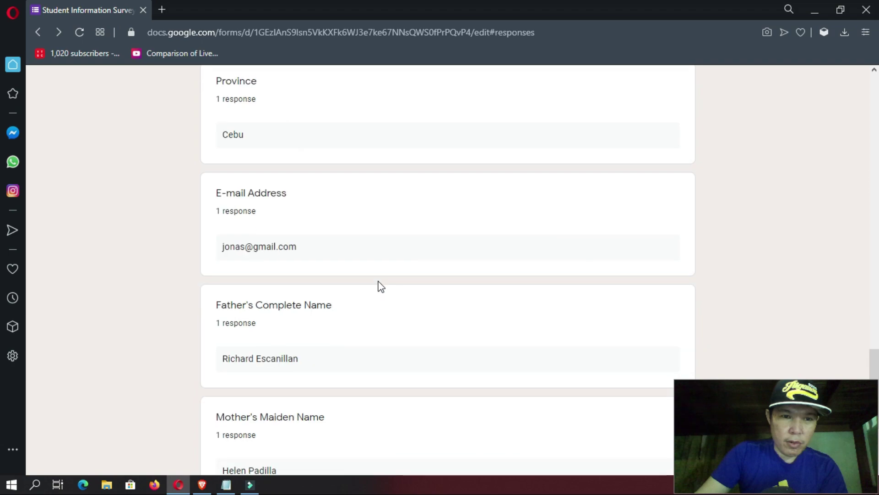
scroll(441, 289, up, 20)
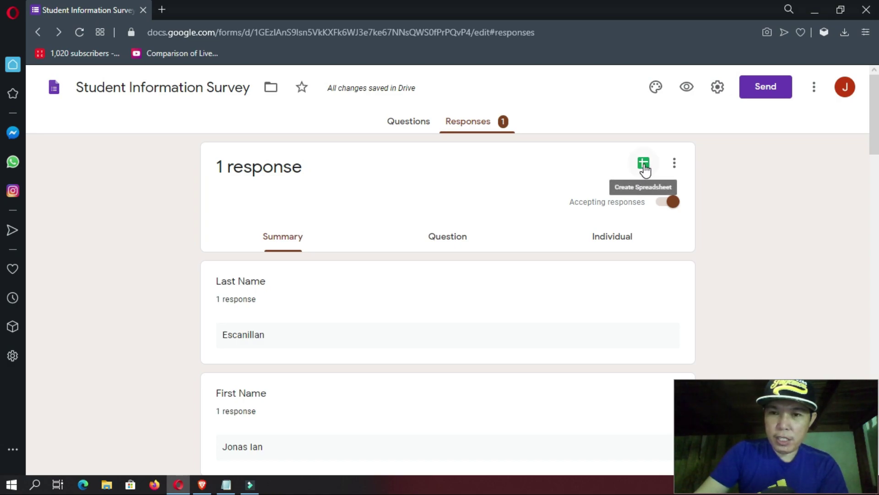
- Create a new linked responses spreadsheet, Student Information Survey (Responses)
click(644, 164)
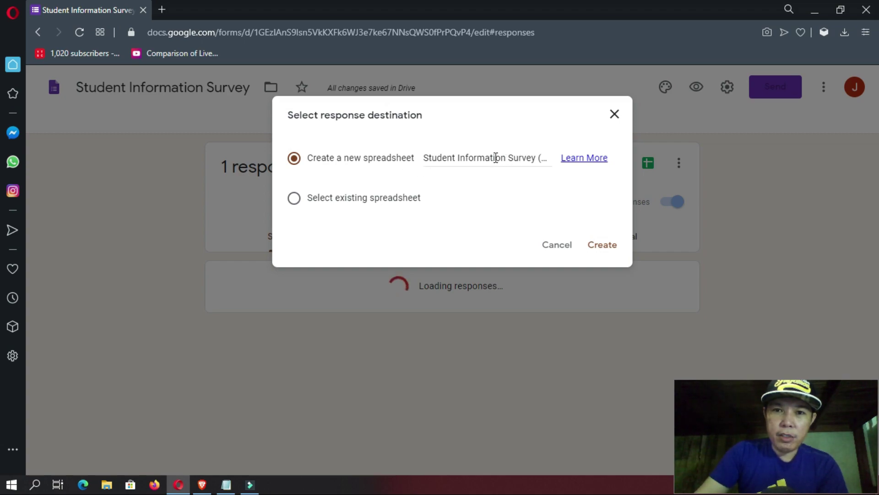
click(614, 250)
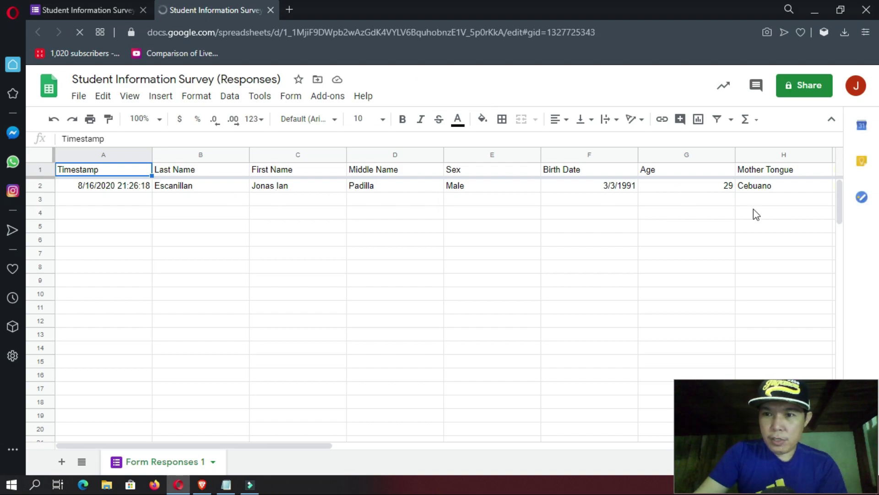
click(479, 185)
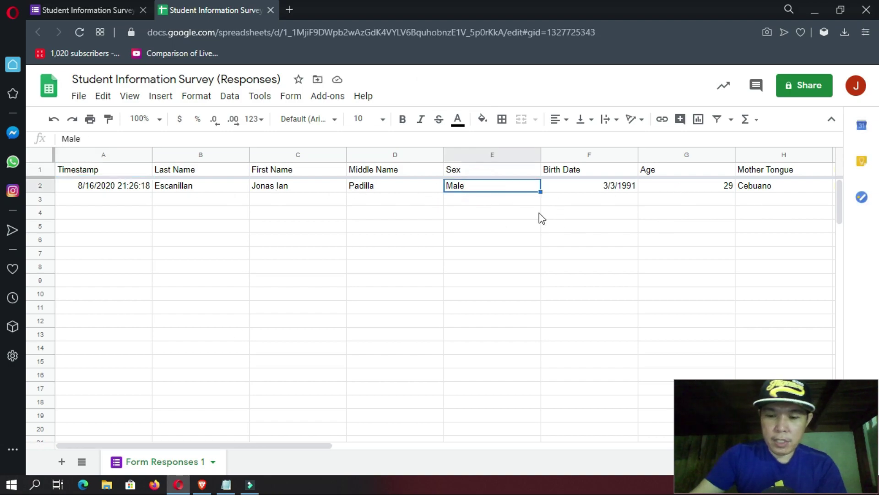
key(Right)
key(Right)
key(Right)
key(Right)
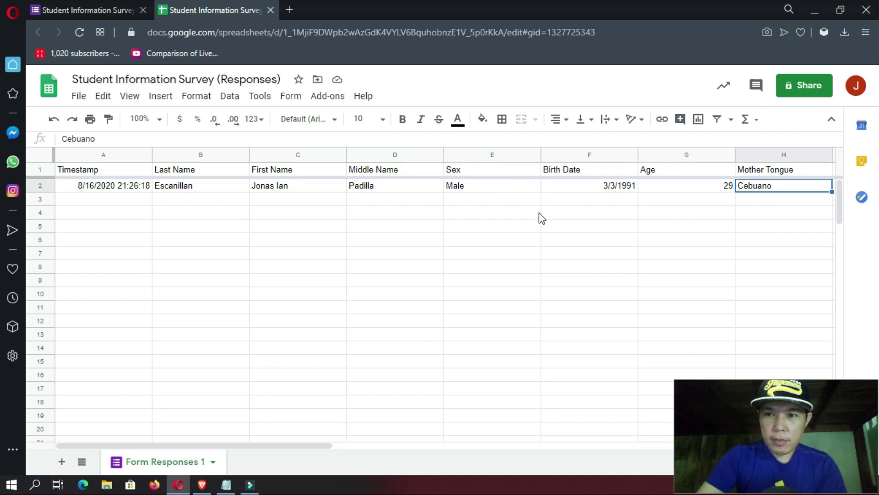
key(Right)
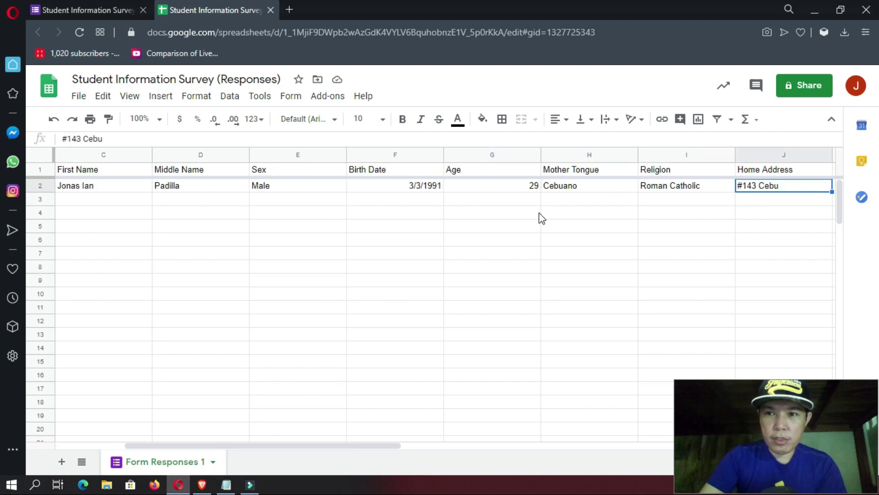
key(Right)
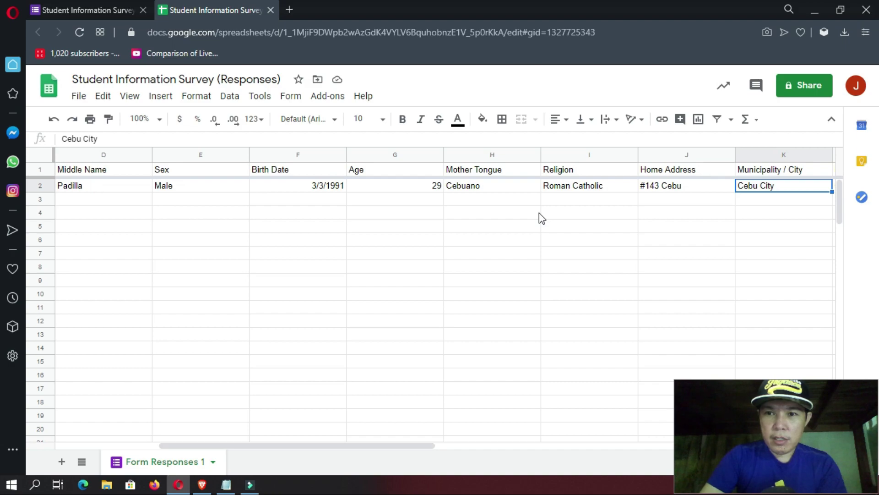
key(Right)
key(Right)
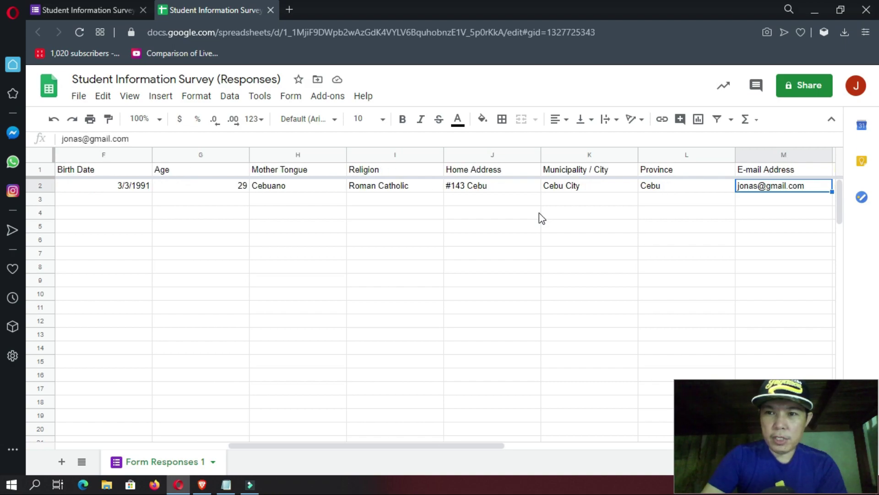
key(Right)
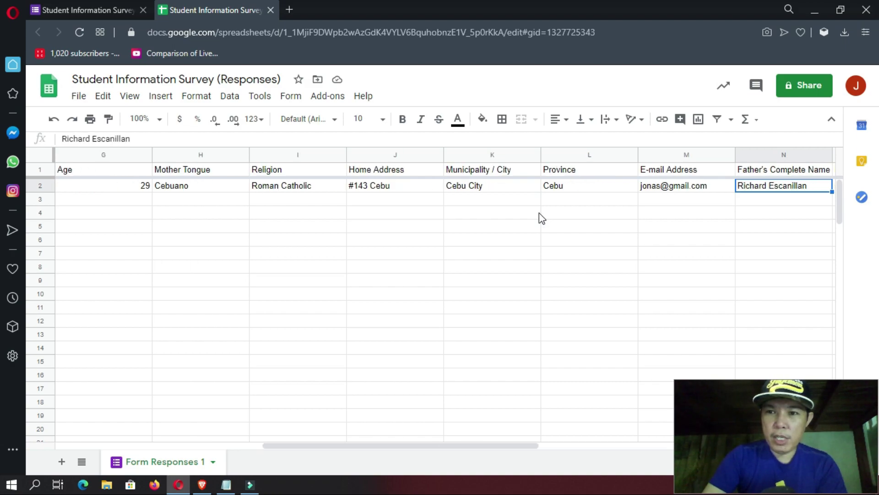
key(Right)
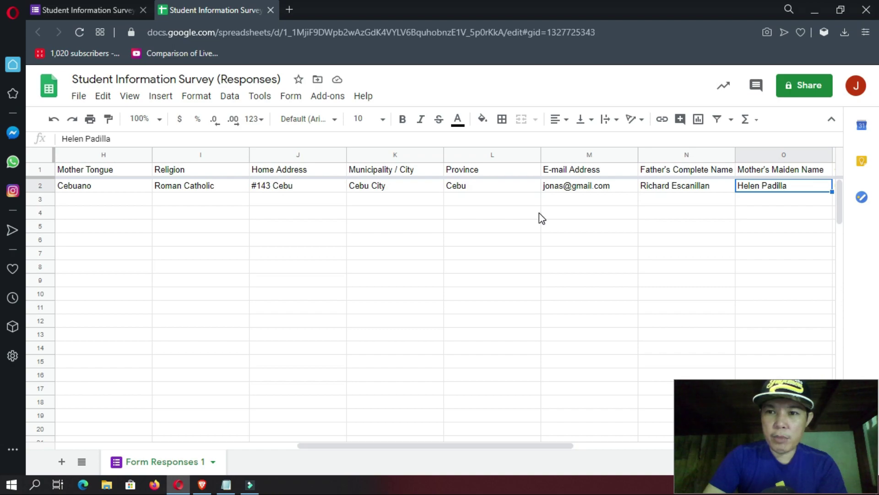
key(Right)
key(Right)
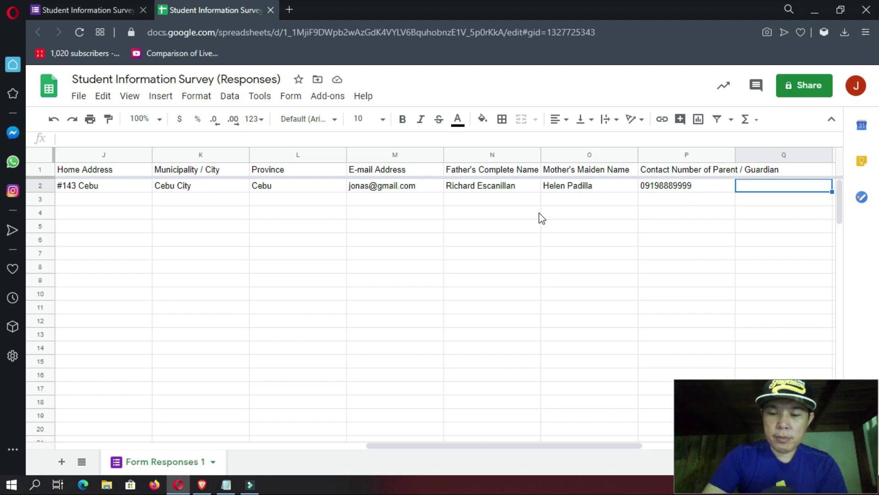
key(Home)
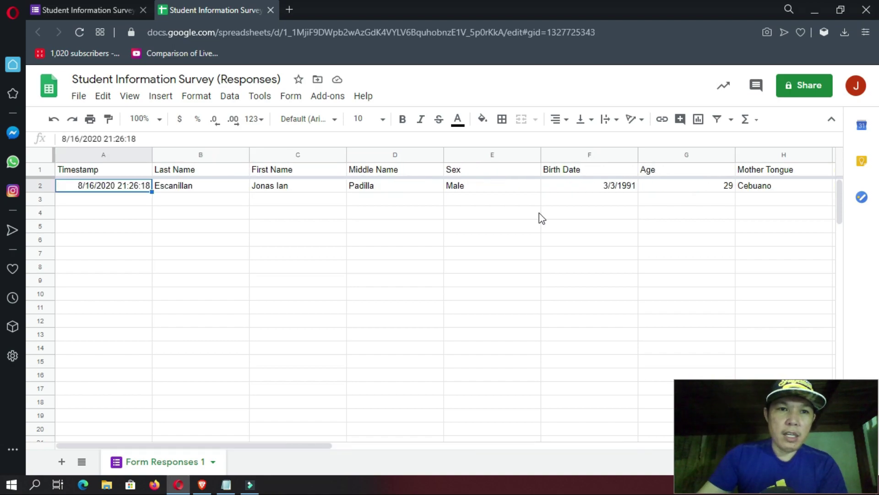
click(205, 171)
click(301, 172)
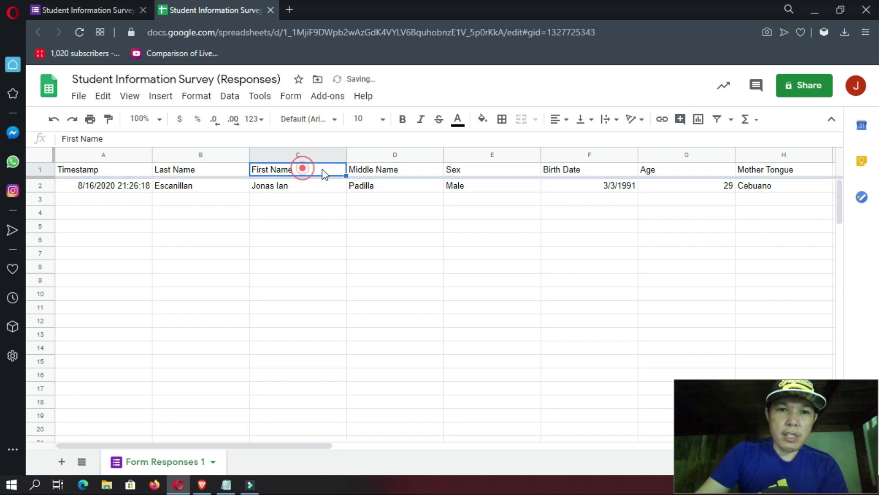
click(397, 172)
click(295, 170)
click(389, 168)
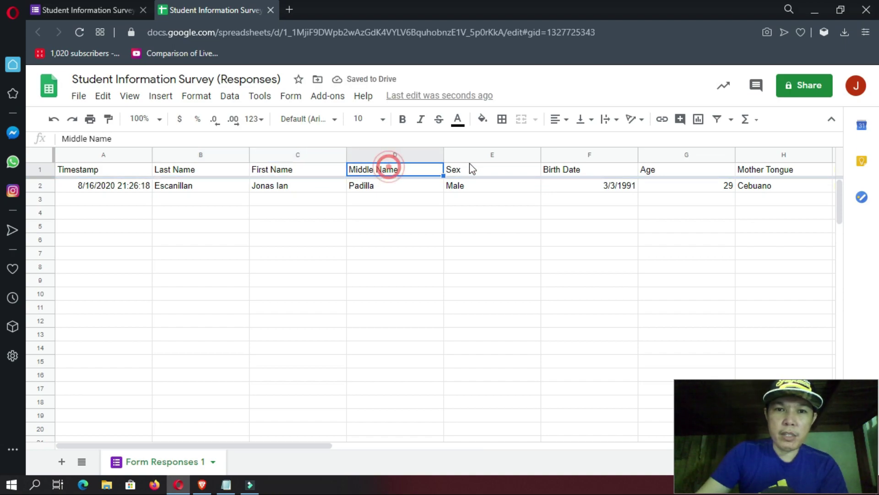
click(476, 171)
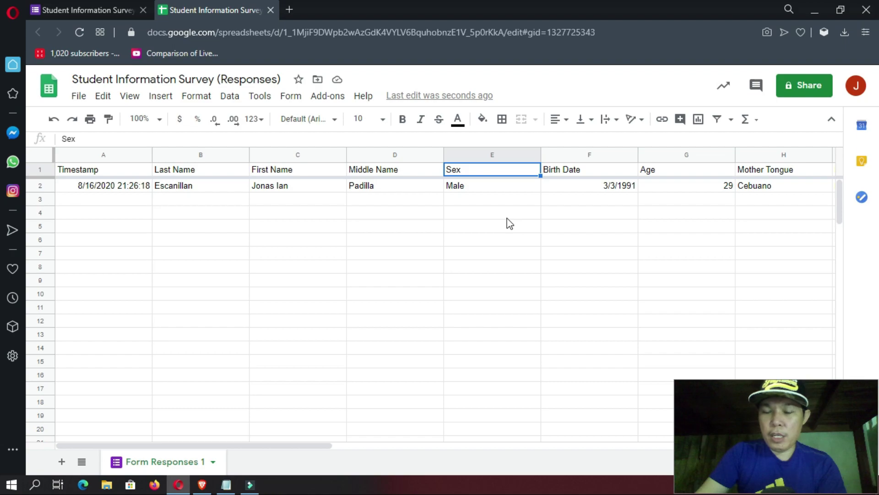
click(582, 170)
click(671, 172)
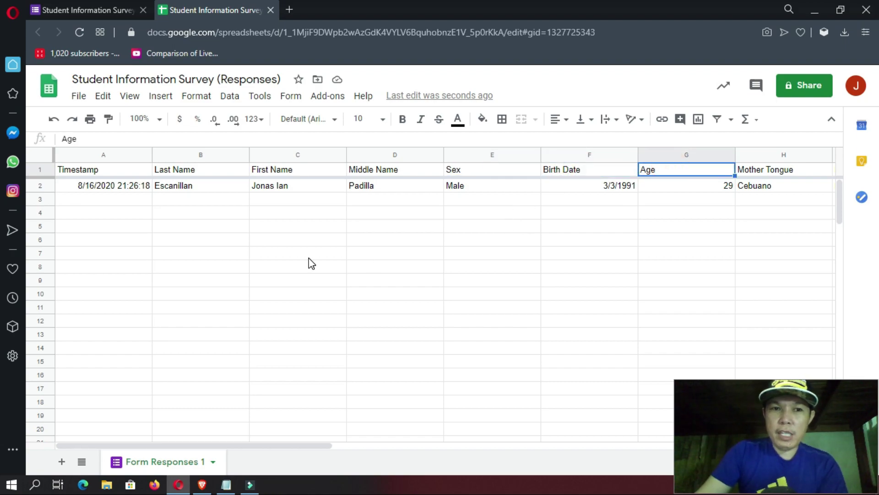
click(174, 200)
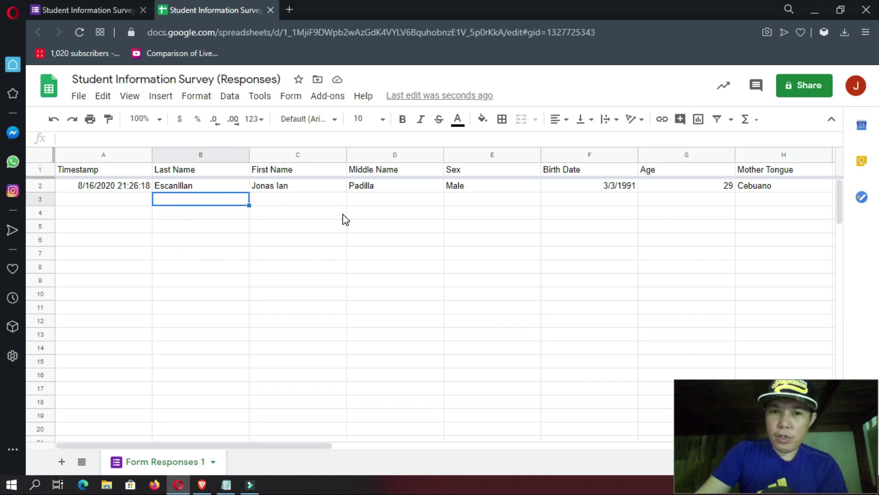
click(107, 199)
click(108, 186)
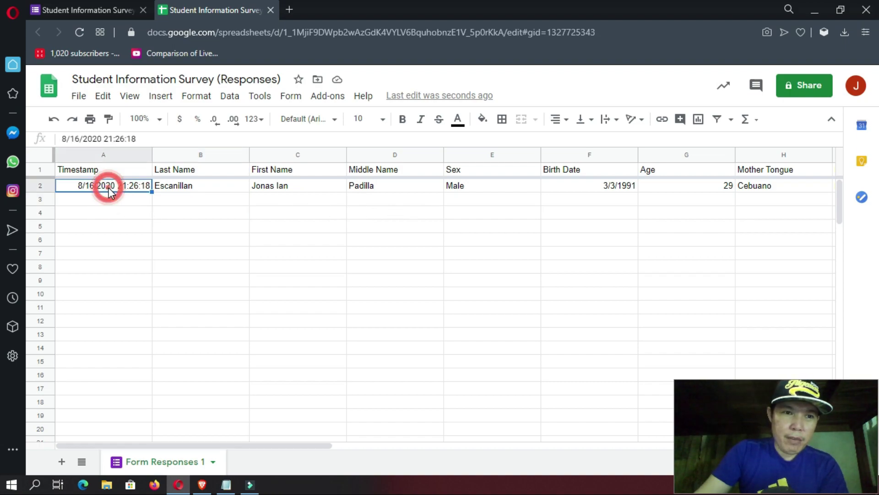
click(110, 200)
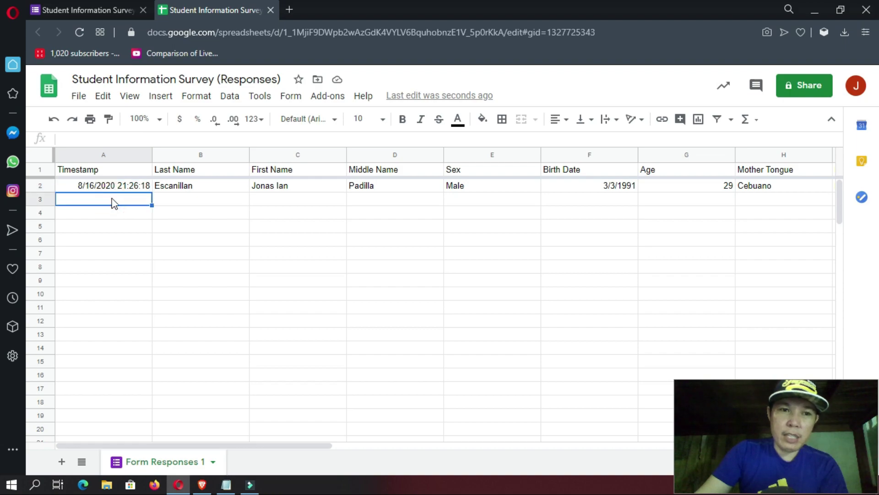
click(114, 187)
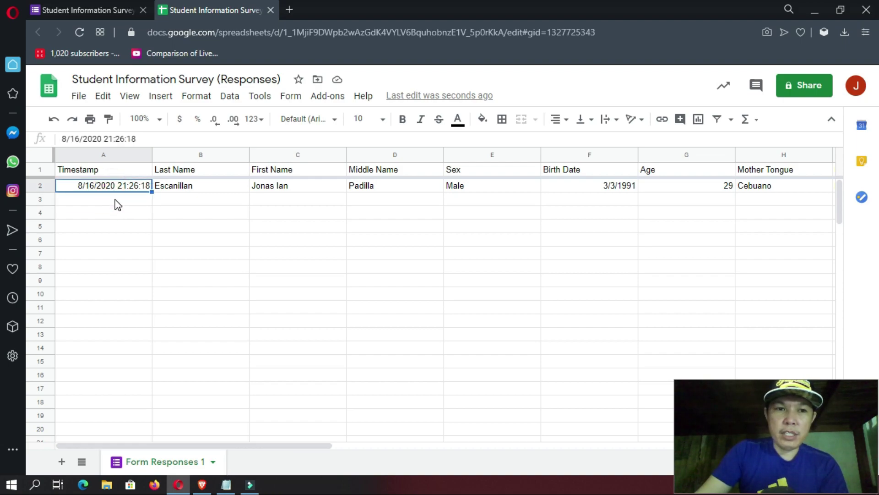
click(114, 198)
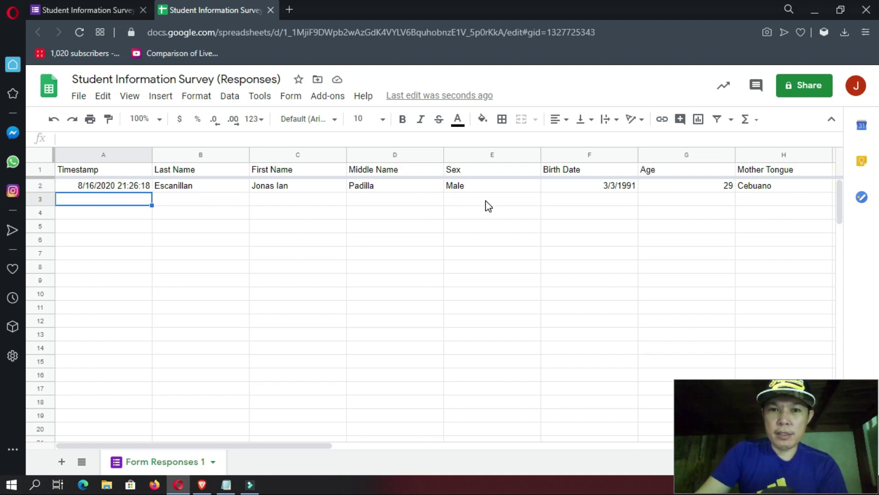